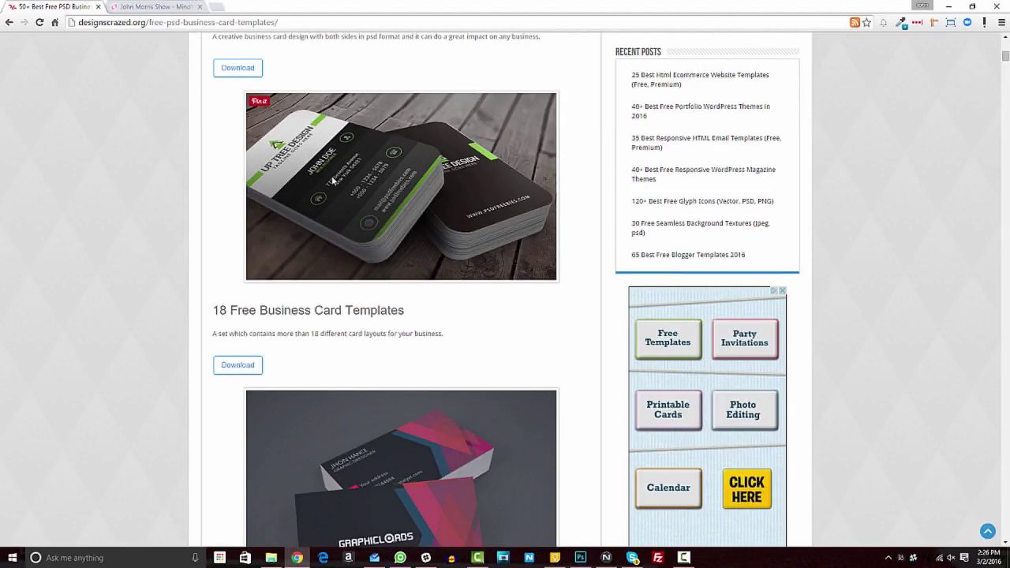
scroll(370, 180, up, 1)
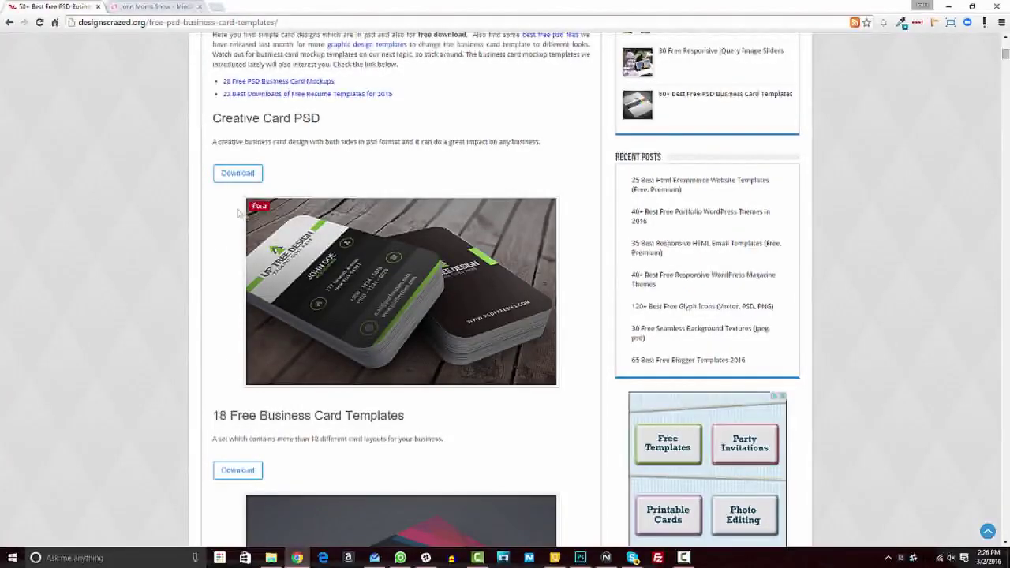
click(238, 174)
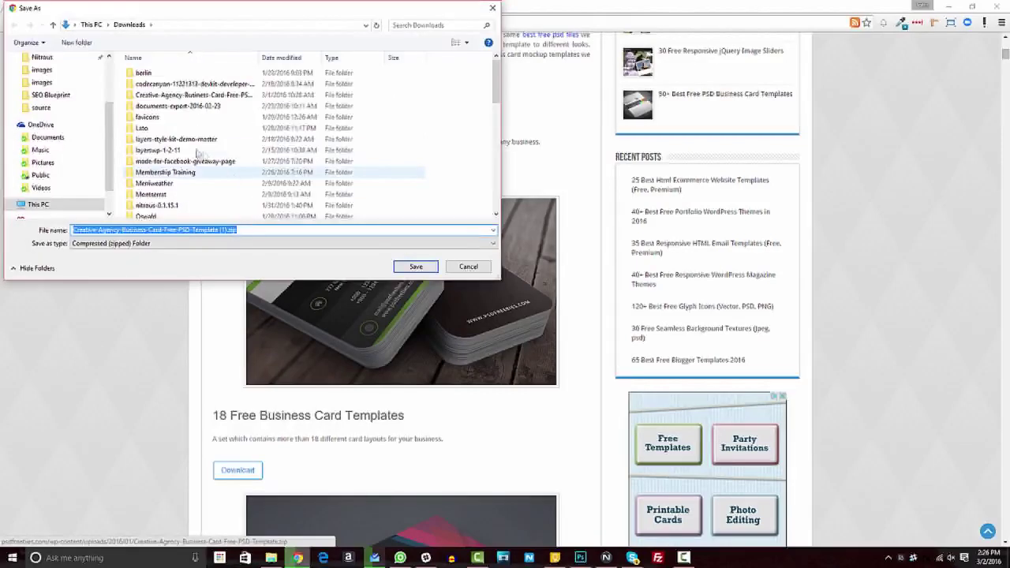
click(466, 267)
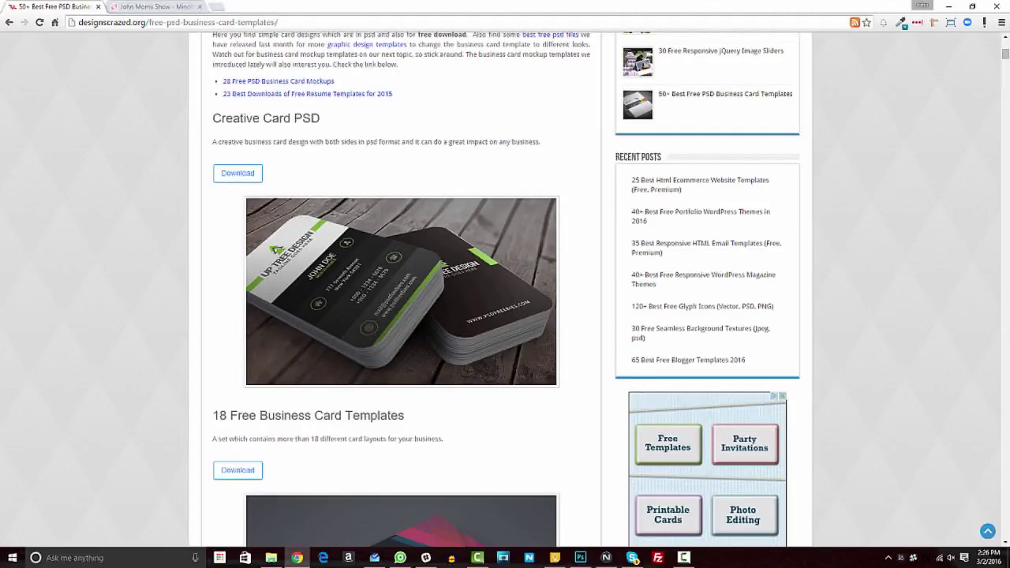
Open Front.psd from the Creative-Agency-Business-Card-Free-PSD-Template folder in Photoshop, leaving the missing Roboto Condensed font unresolved
click(271, 558)
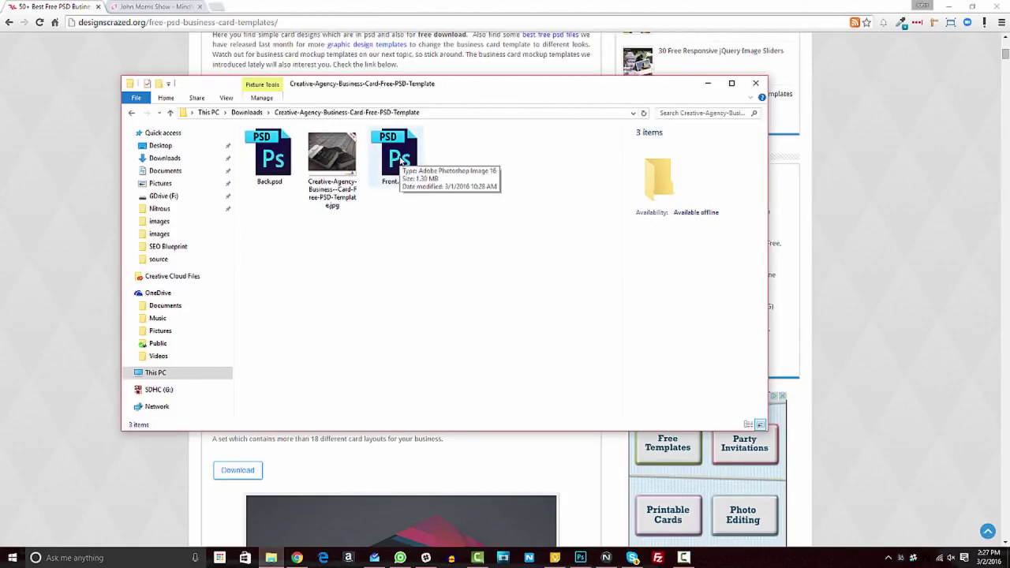
double_click(401, 160)
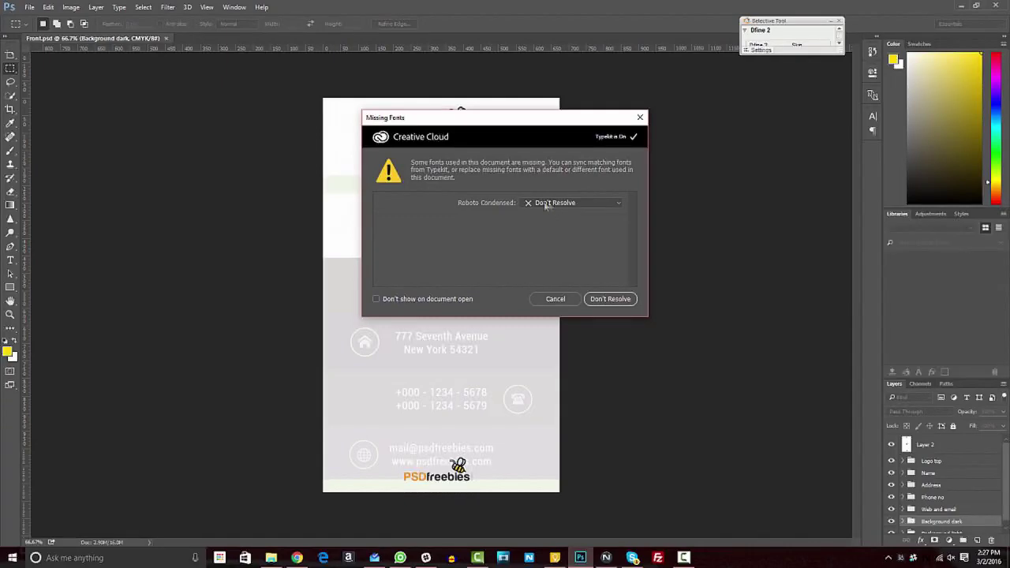
click(607, 204)
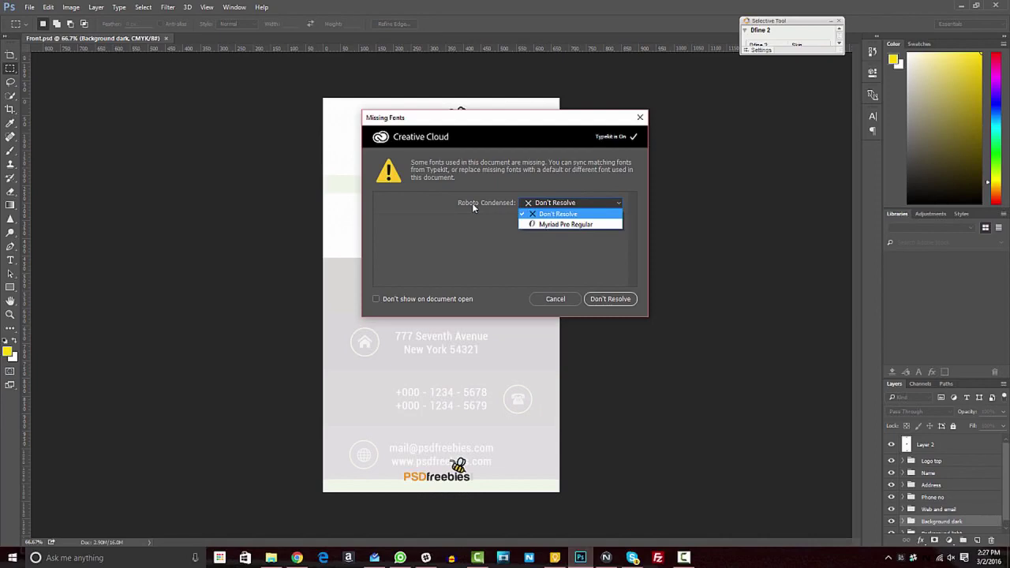
click(472, 203)
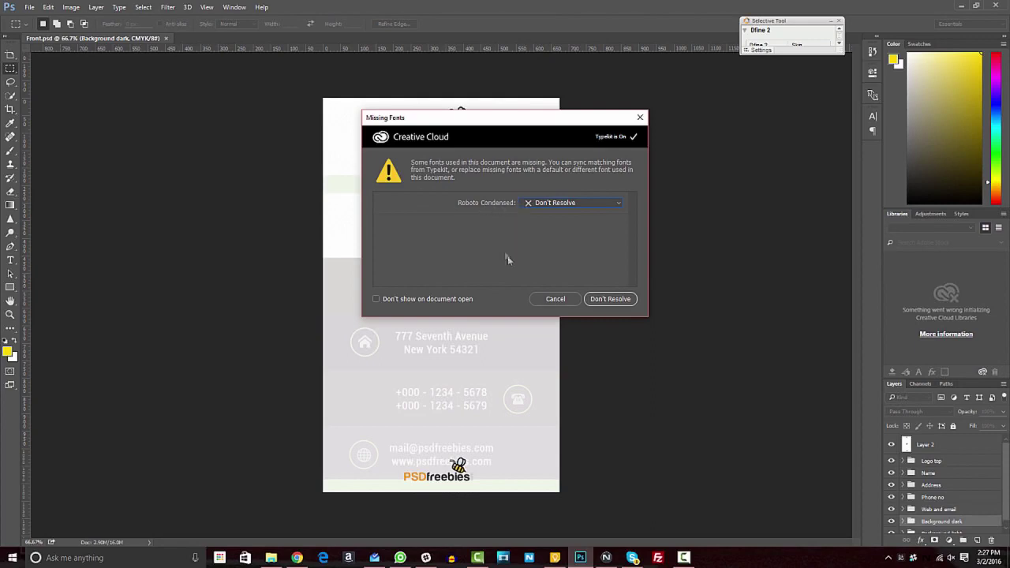
click(612, 302)
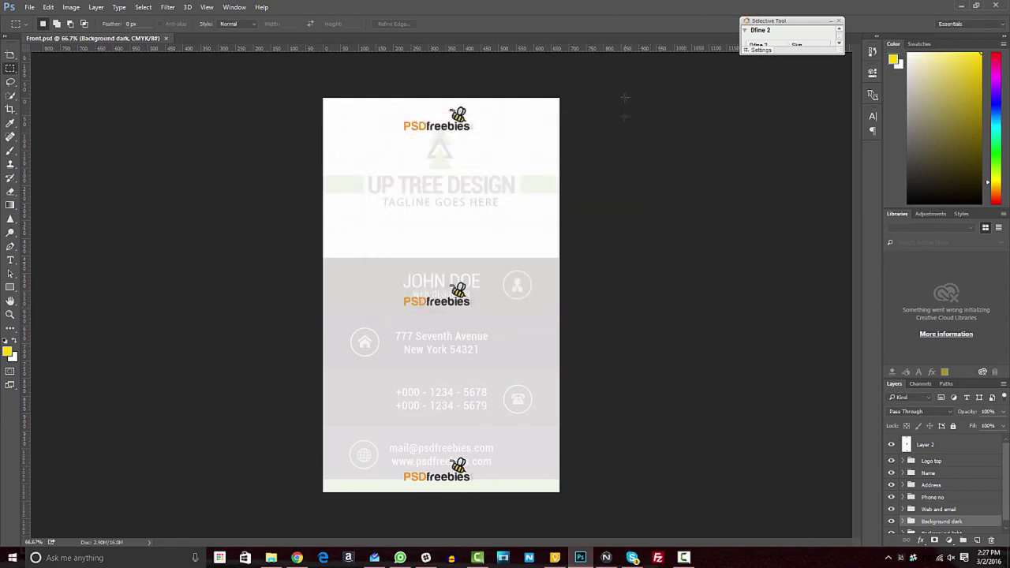
Close the floating Selective Tool palette and, with the Move tool active, hide the PSDfreebies watermark on Layer 2
click(839, 20)
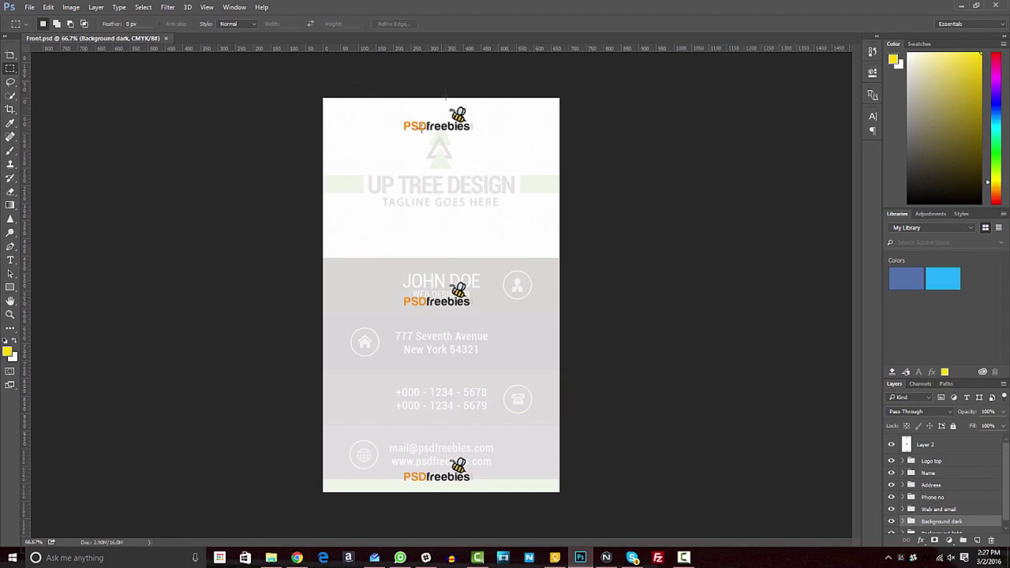
click(10, 54)
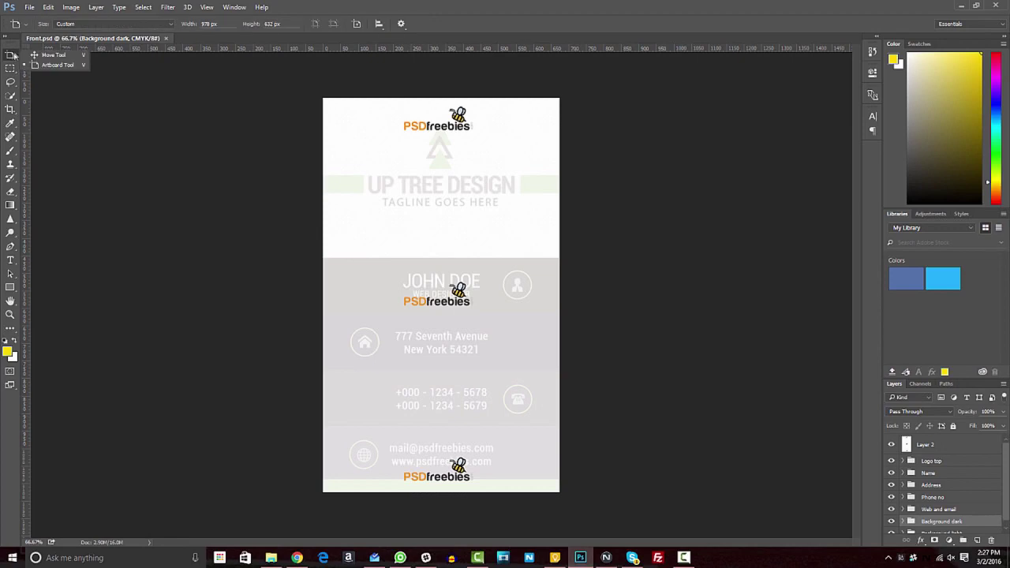
click(122, 23)
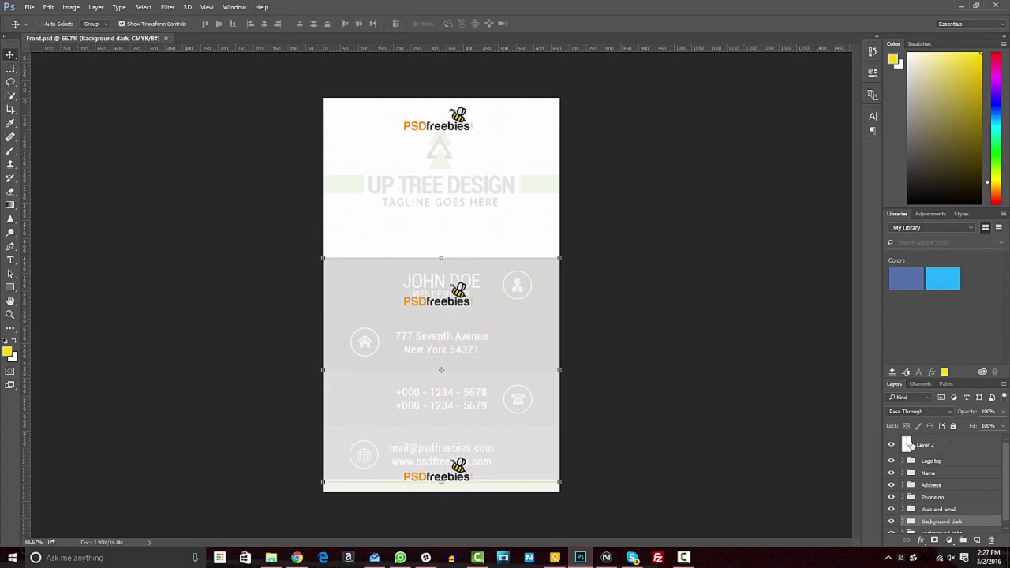
click(892, 444)
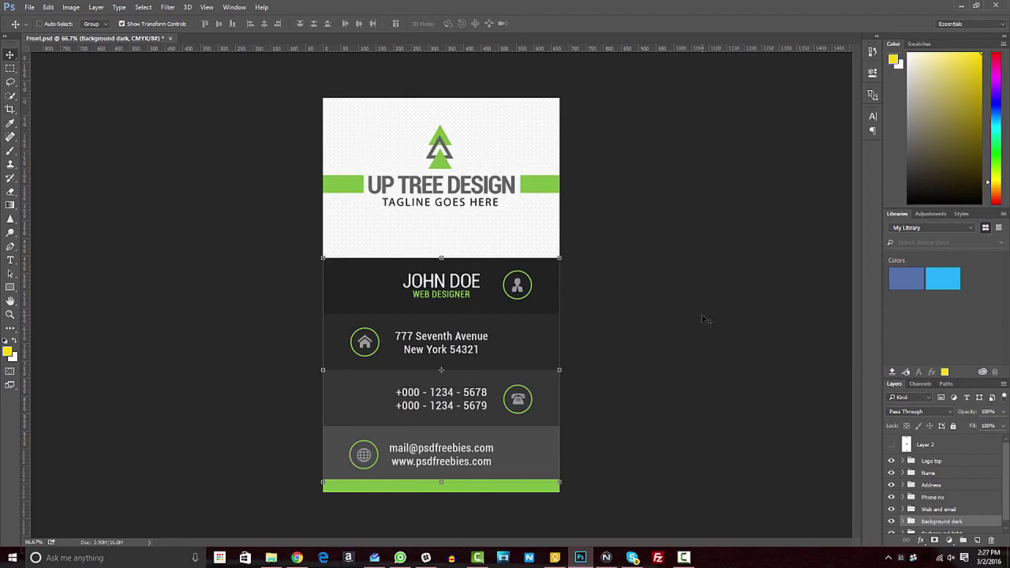
Expand the Logo top group and toggle the visibility of the Your Logo Here layer, leaving it visible
mouse_move(1008, 463)
mouse_down()
mouse_move(1005, 481)
mouse_move(1005, 463)
mouse_up()
click(903, 462)
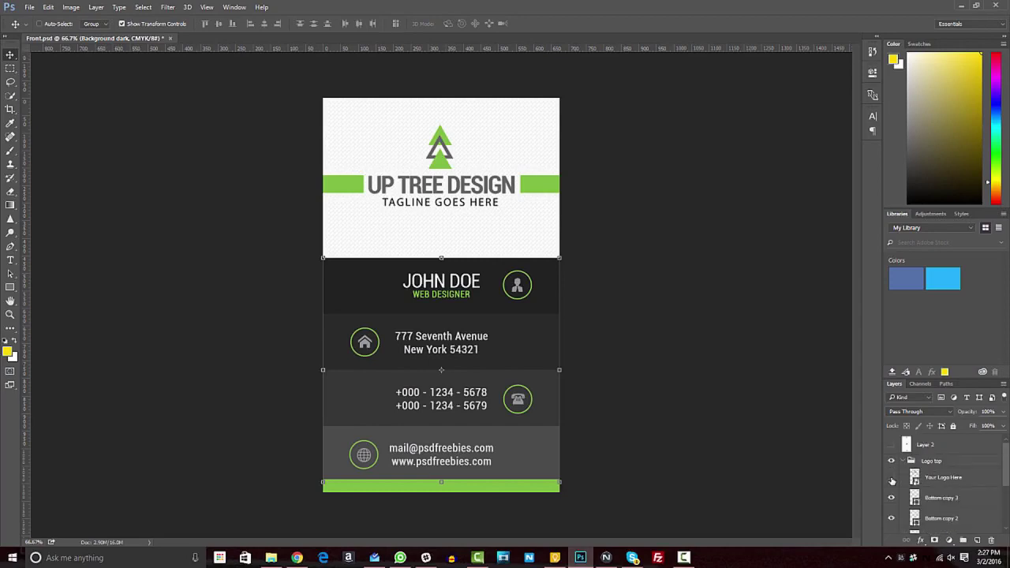
click(891, 478)
click(892, 478)
click(891, 478)
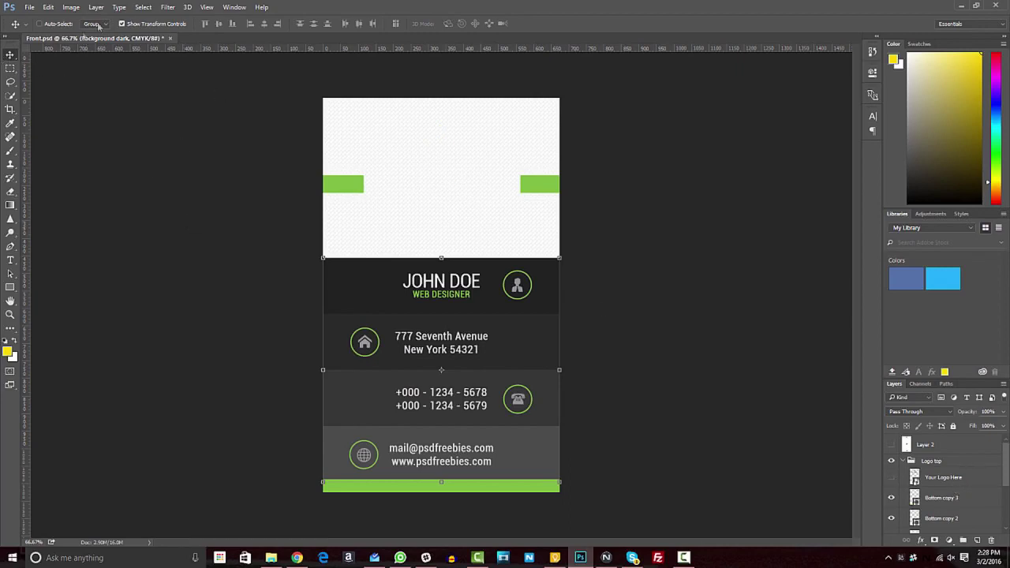
click(892, 478)
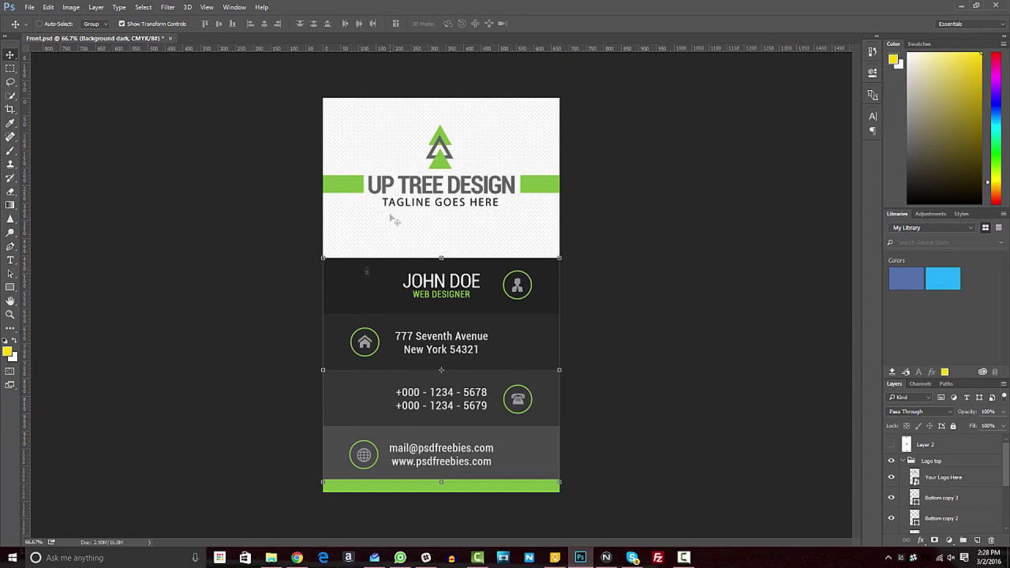
Apply a red Color Overlay to the bar right of the company name, on the Bottom copy 2 layer
scroll(931, 483, down, 2)
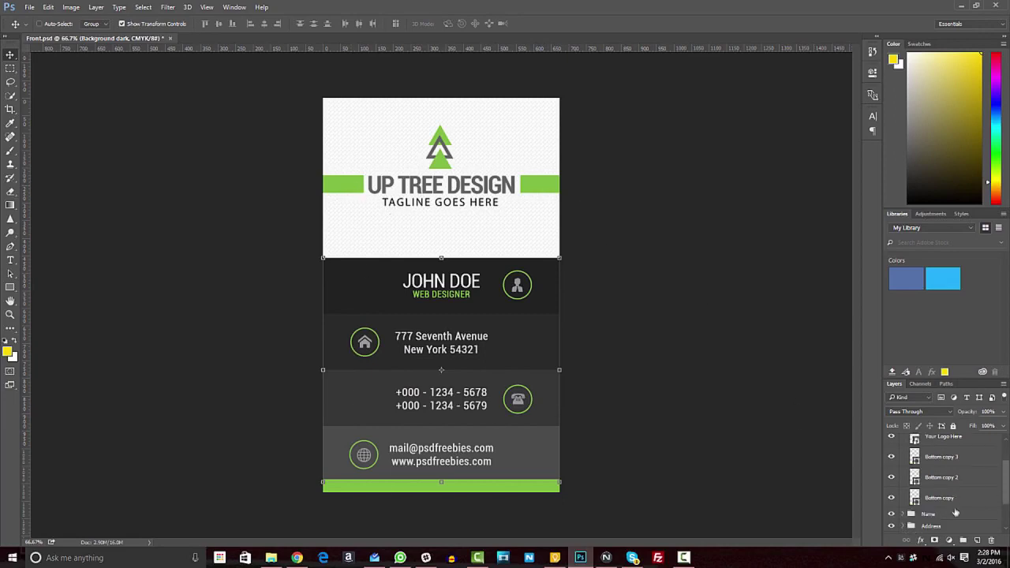
click(953, 476)
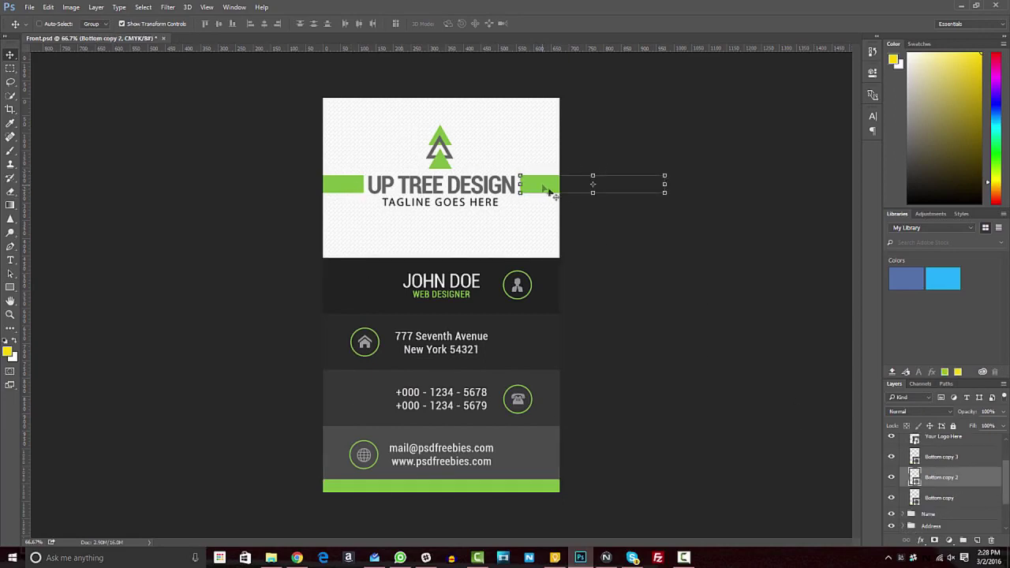
click(920, 541)
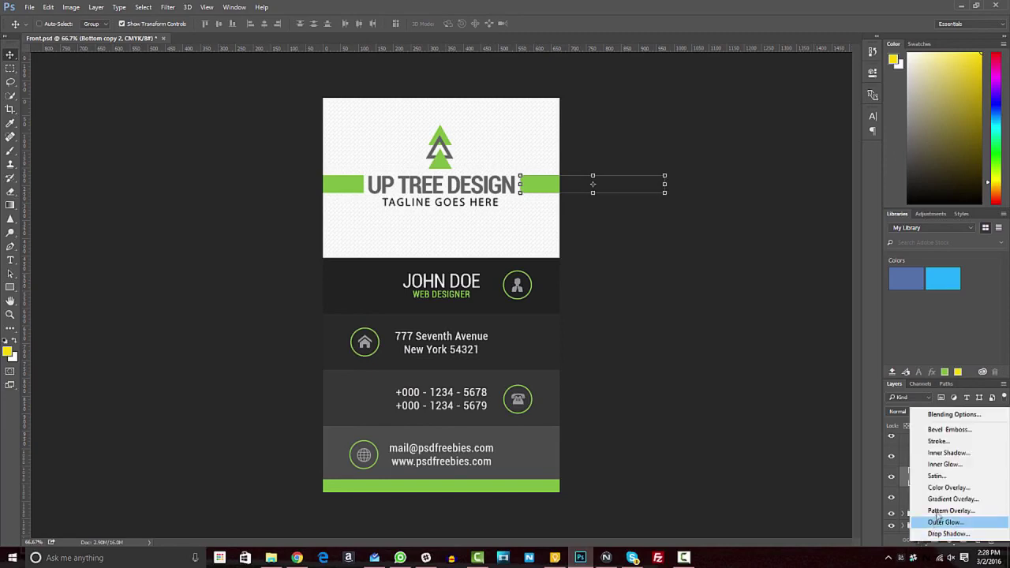
click(945, 488)
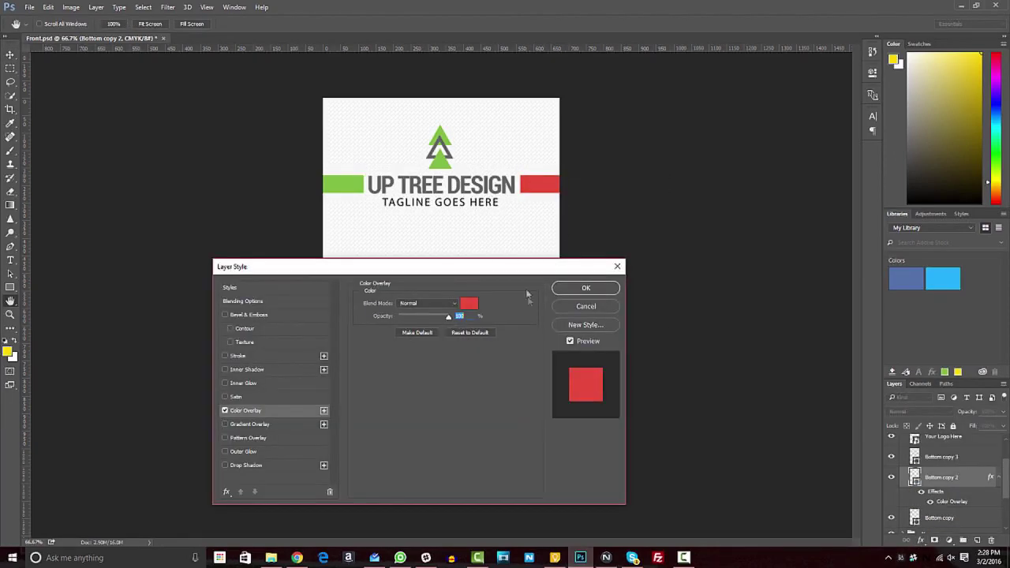
click(594, 290)
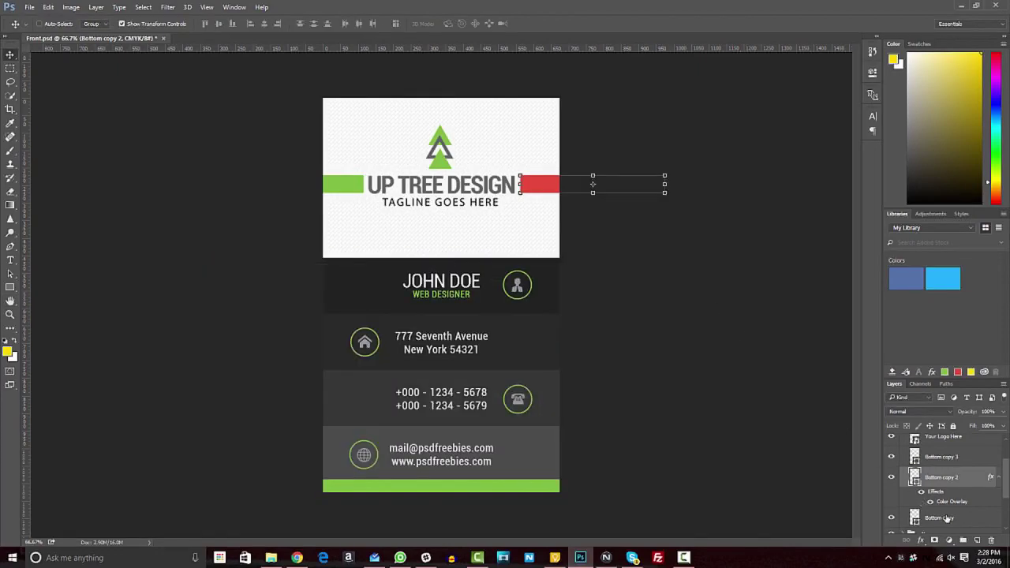
Apply a red Color Overlay to the bar left of the company name, on the Bottom copy layer
scroll(947, 519, down, 2)
click(939, 482)
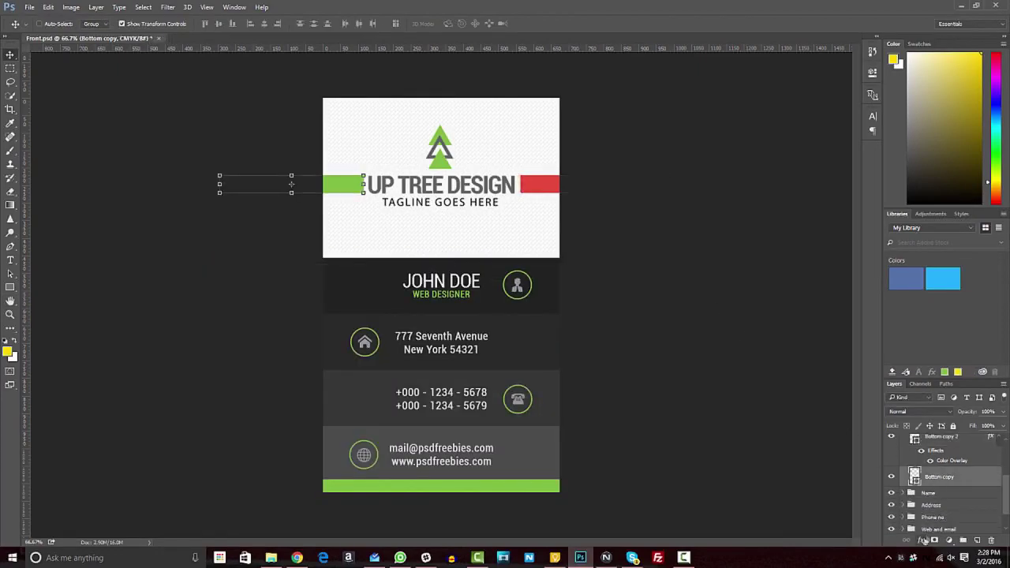
click(921, 541)
click(947, 485)
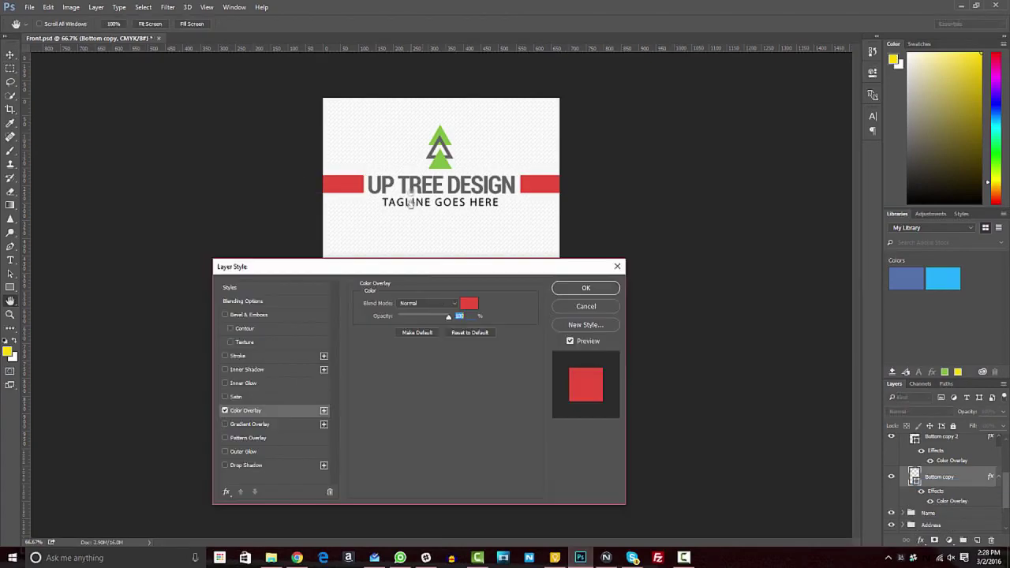
click(603, 292)
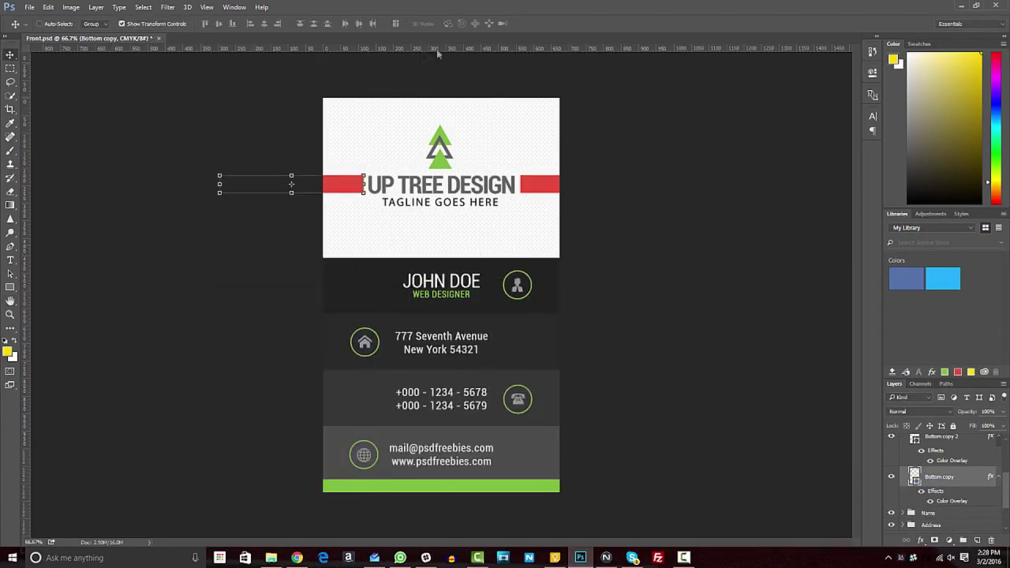
Collapse the Logo top layer group and expand the Name group to reach its shapes
scroll(913, 473, up, 3)
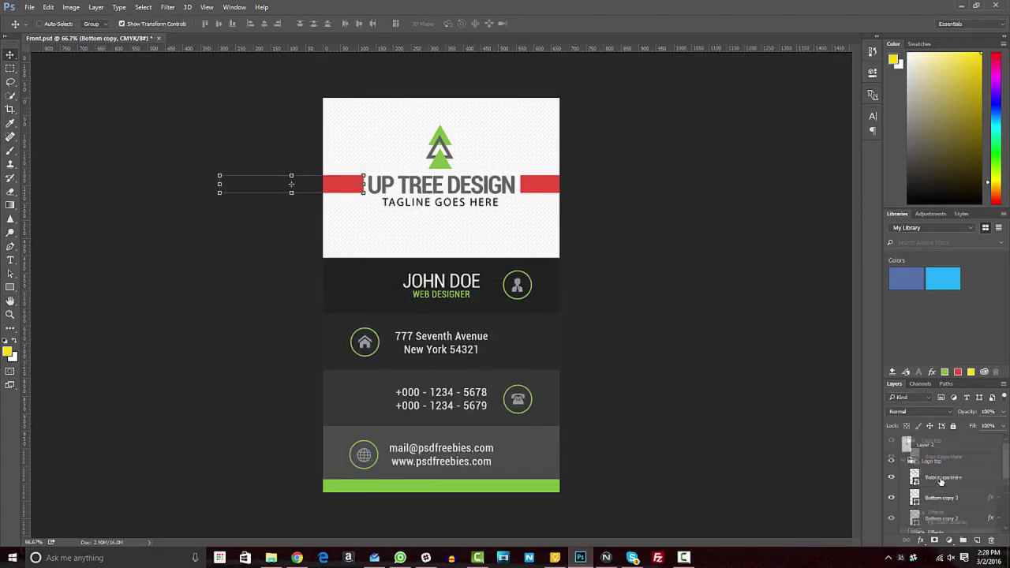
click(915, 461)
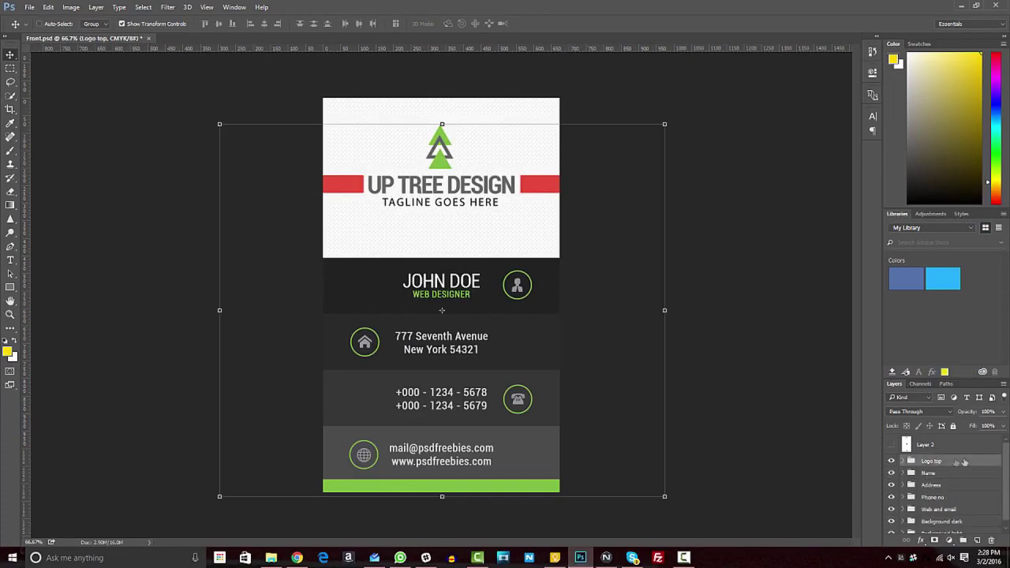
click(905, 461)
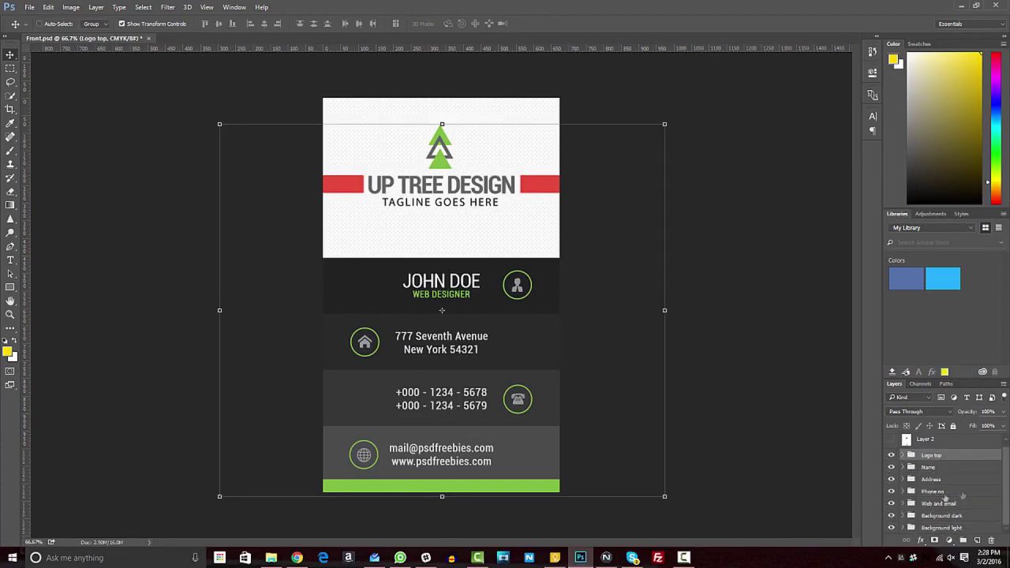
click(902, 467)
scroll(903, 471, down, 2)
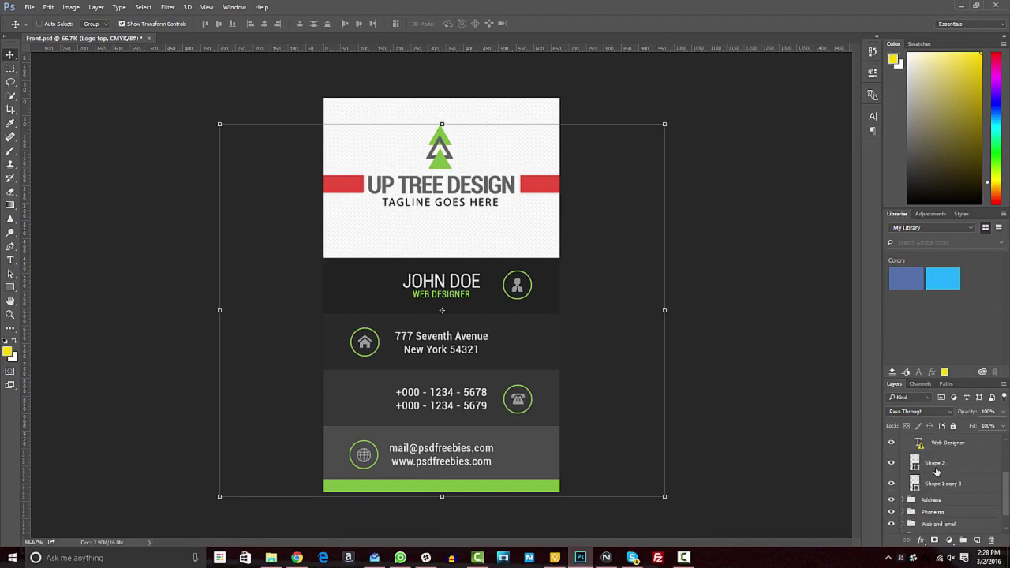
Apply a red Color Overlay to the ring around the person icon, on the Shape 1 copy 3 layer
click(937, 471)
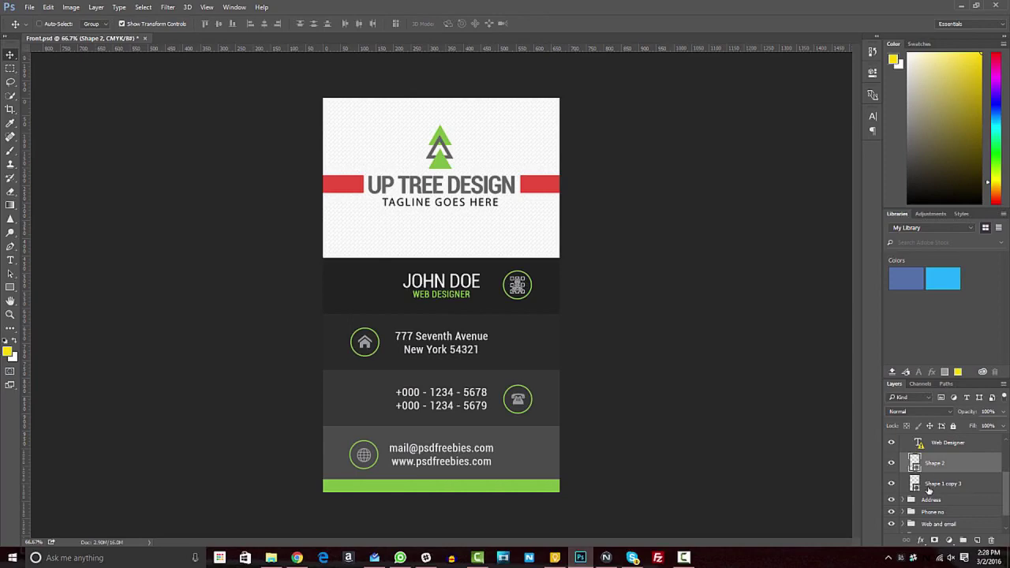
click(928, 486)
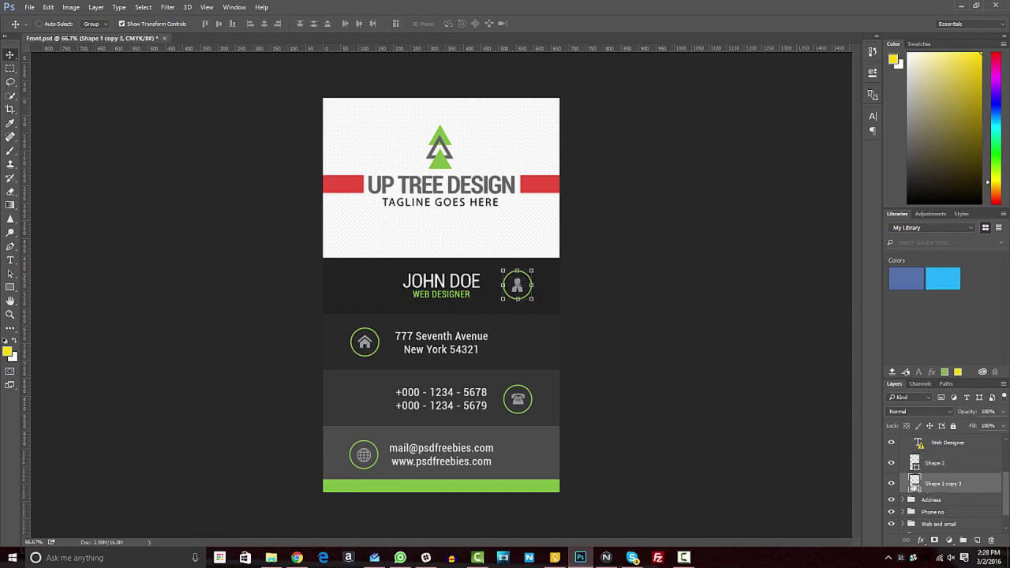
click(920, 543)
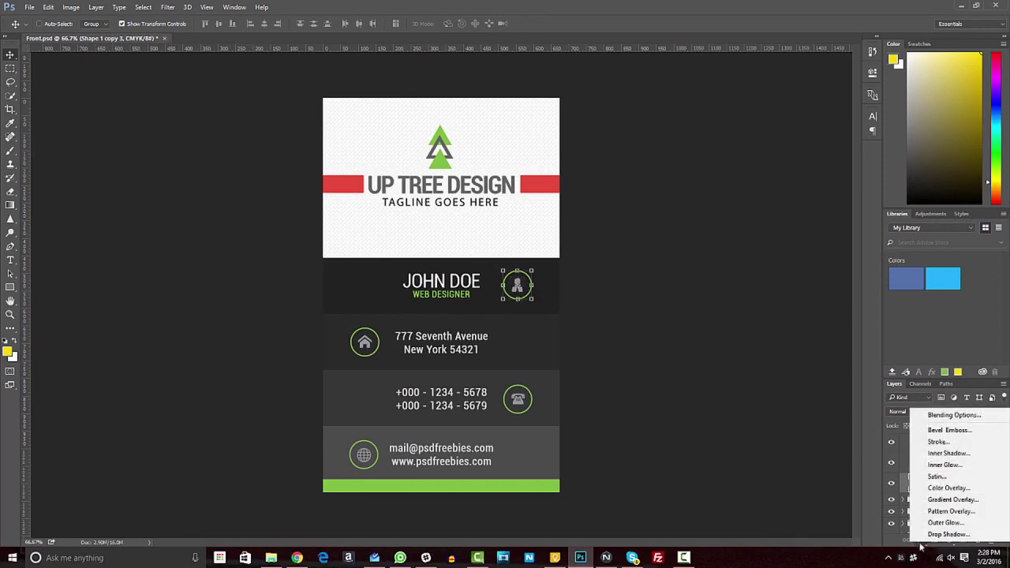
click(939, 497)
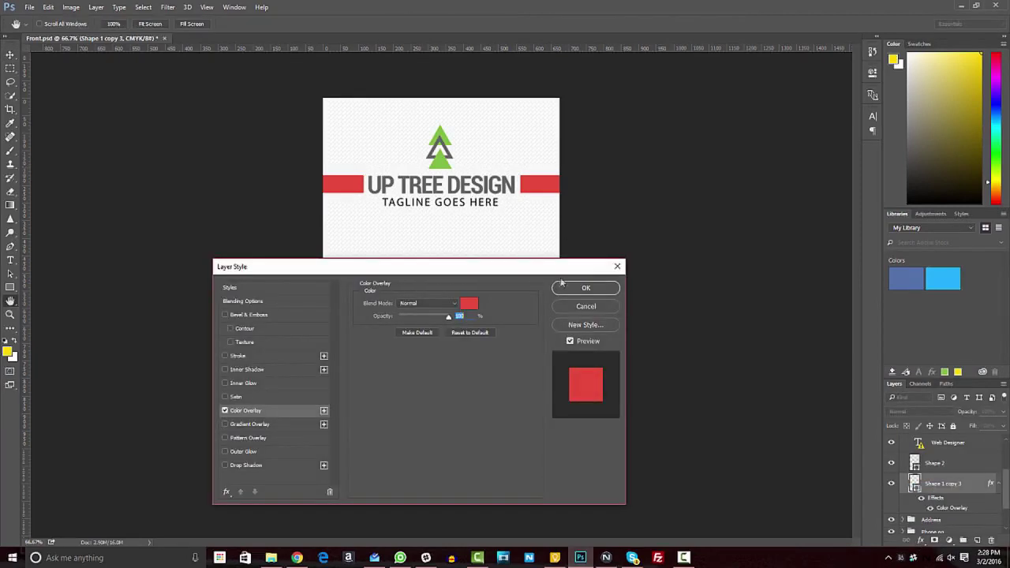
click(583, 290)
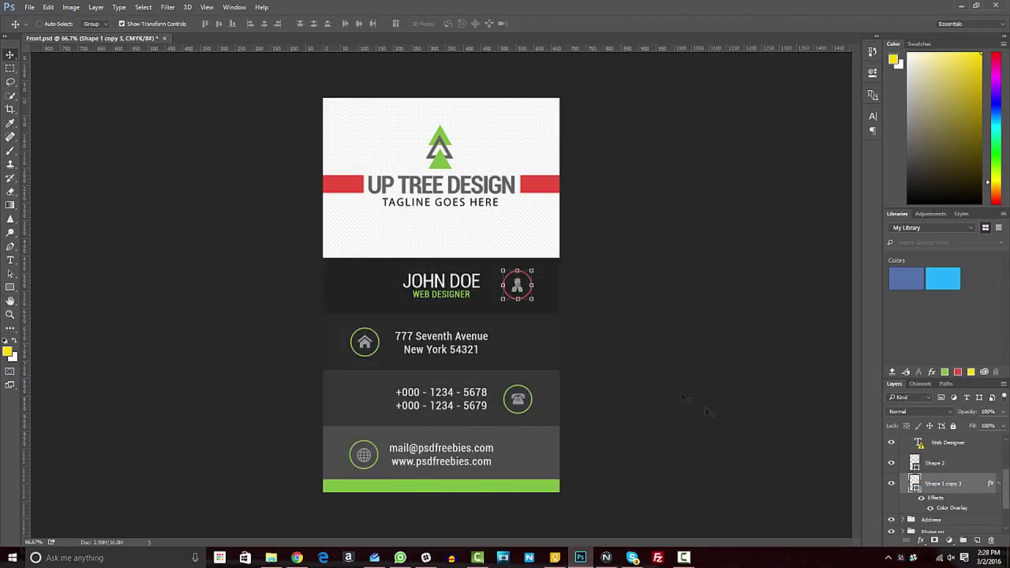
Open the Web Designer text layer for editing, accept the font substitution and set its font to Roboto Regular
scroll(956, 490, up, 1)
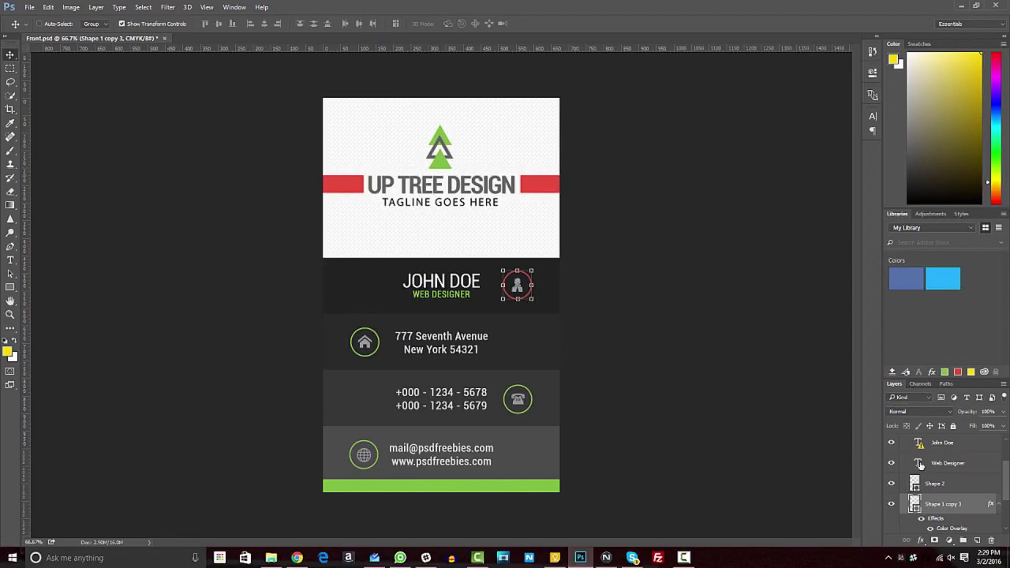
double_click(920, 466)
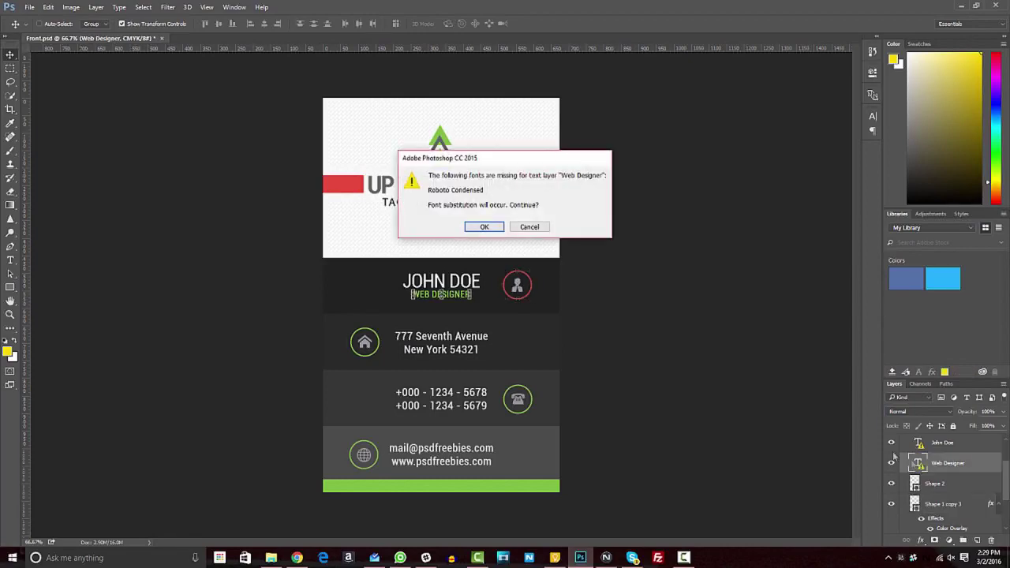
click(484, 227)
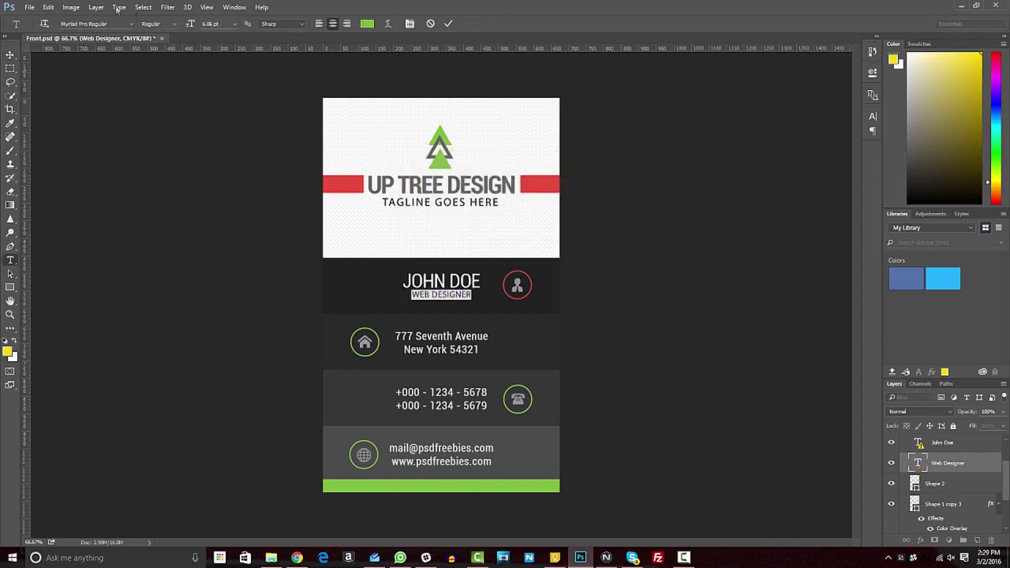
click(97, 24)
text(Robo)
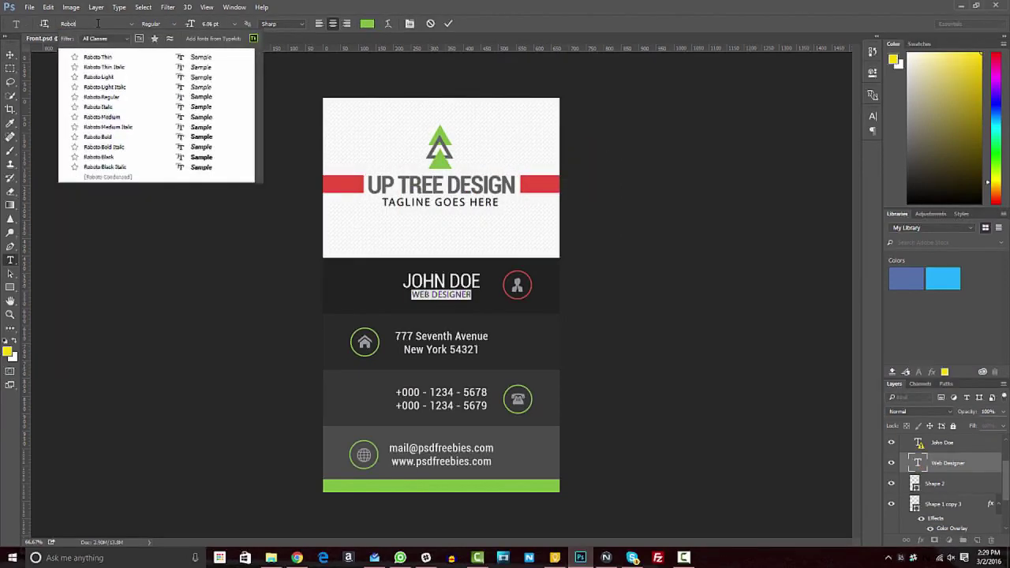
text(t)
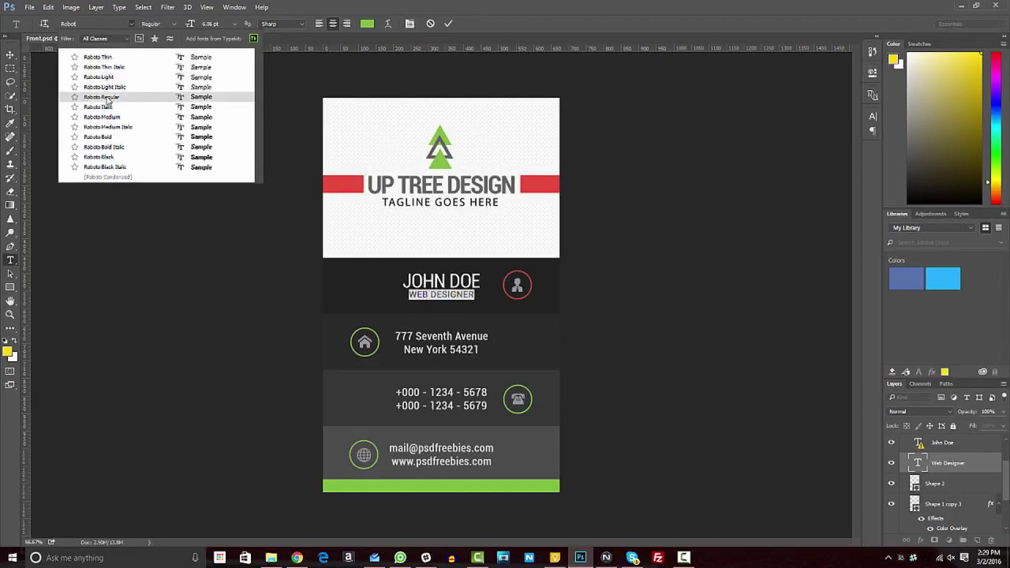
click(106, 97)
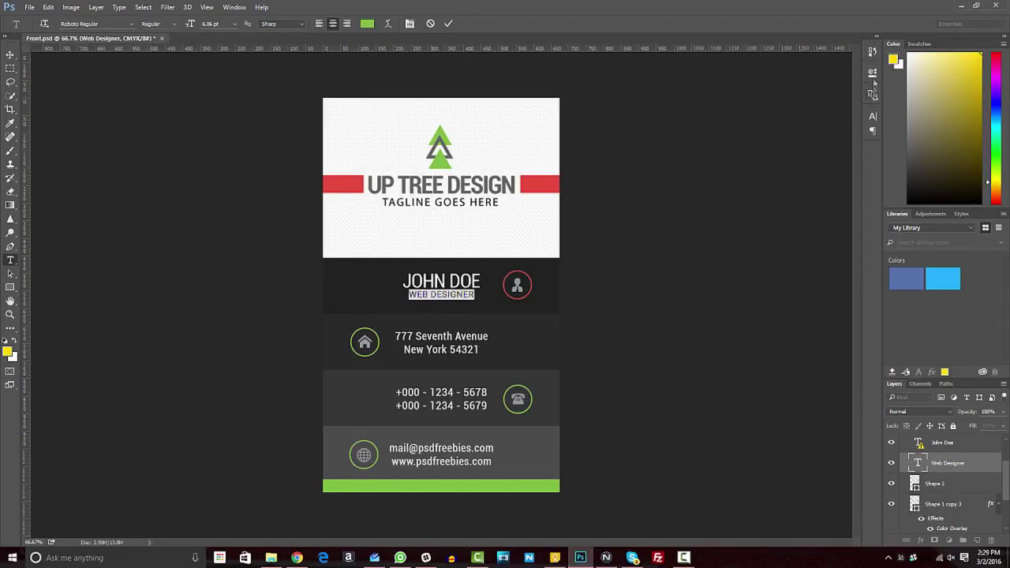
Set the tracking of the Web Designer text to -40 and commit the text edit
click(873, 118)
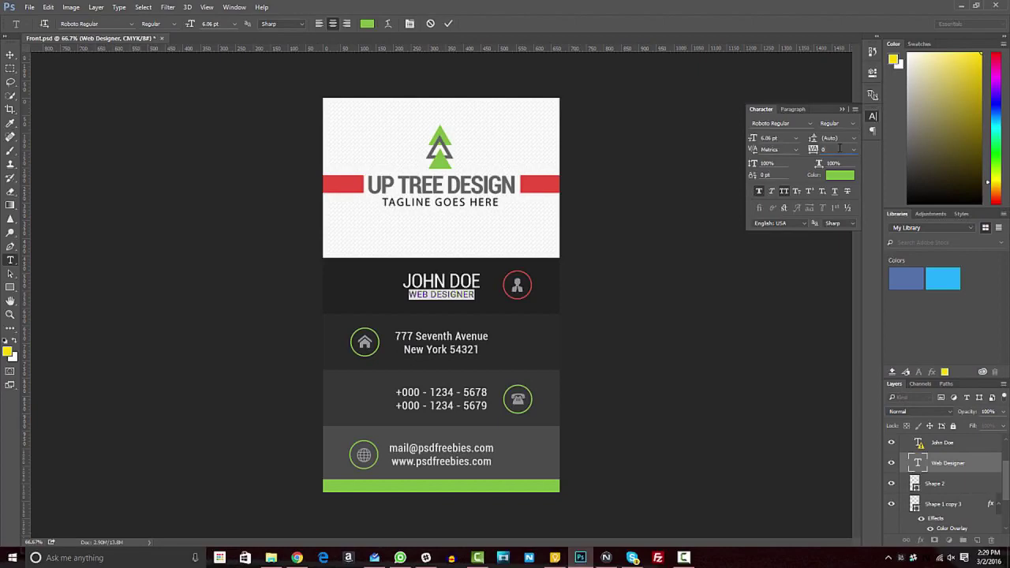
click(839, 148)
text(-25)
key(Return)
key(Return)
click(448, 24)
key(v)
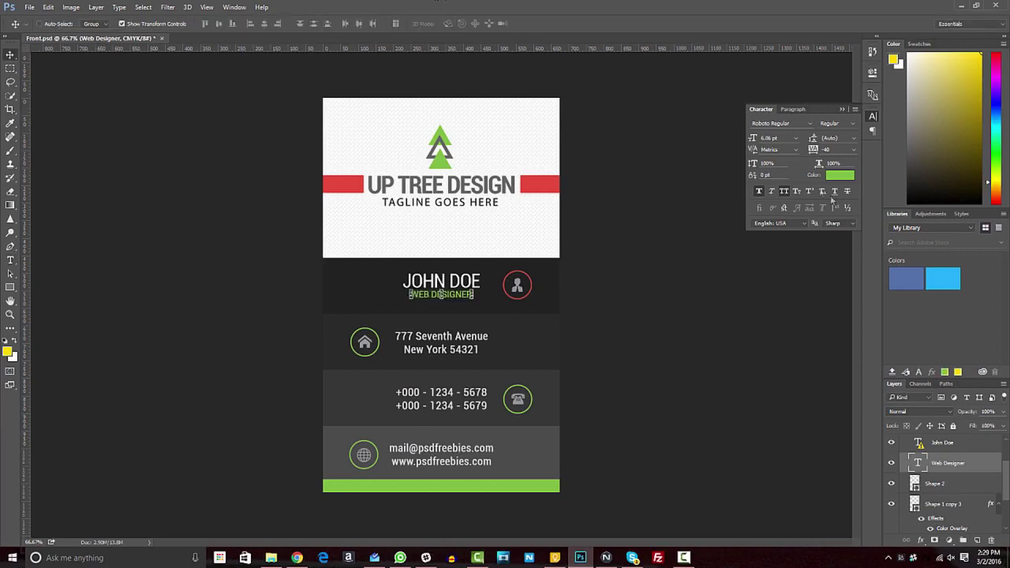
Recolour the Web Designer text with the red sampled from the bar beside the company name
double_click(918, 463)
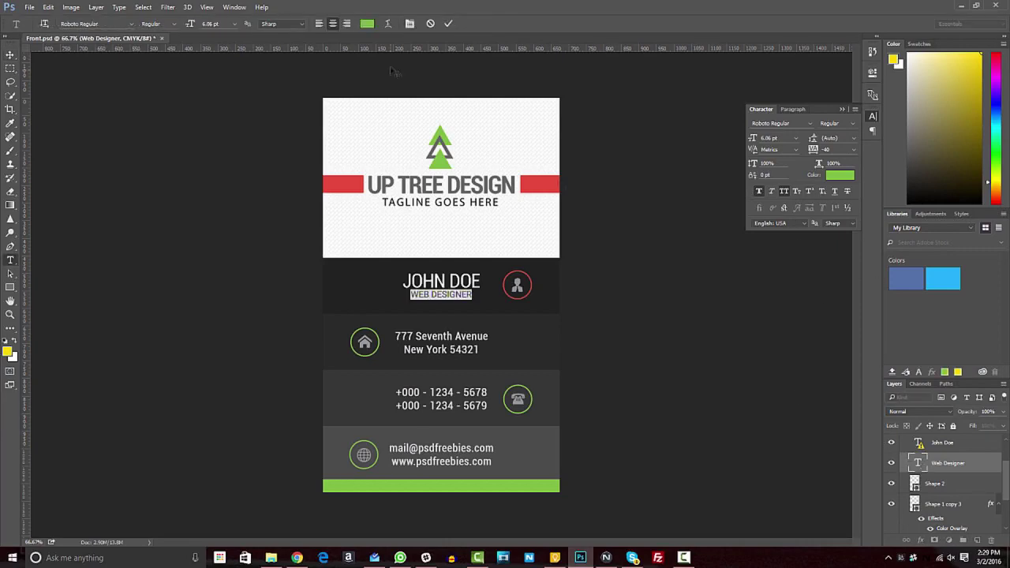
click(367, 23)
click(541, 179)
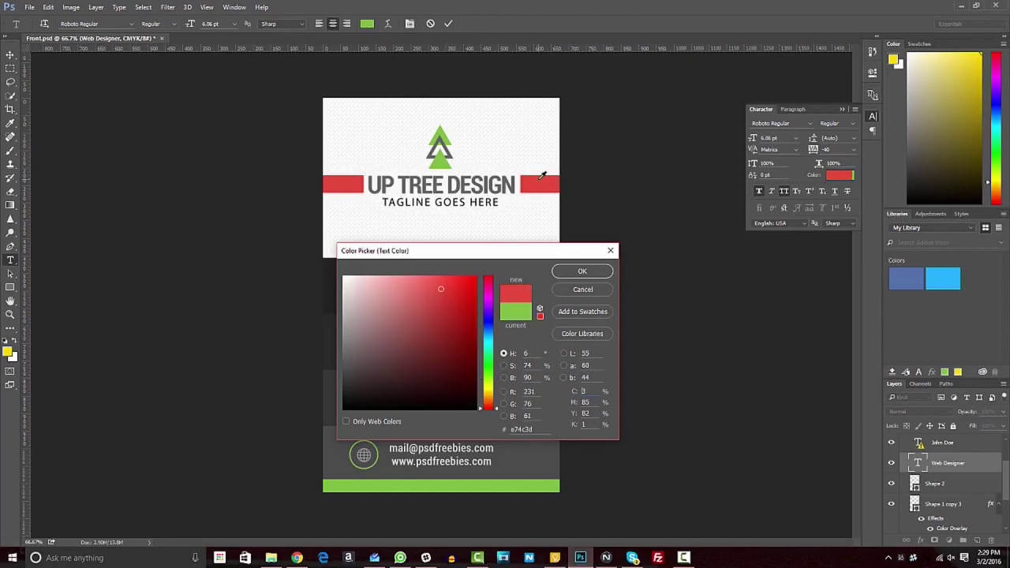
click(577, 271)
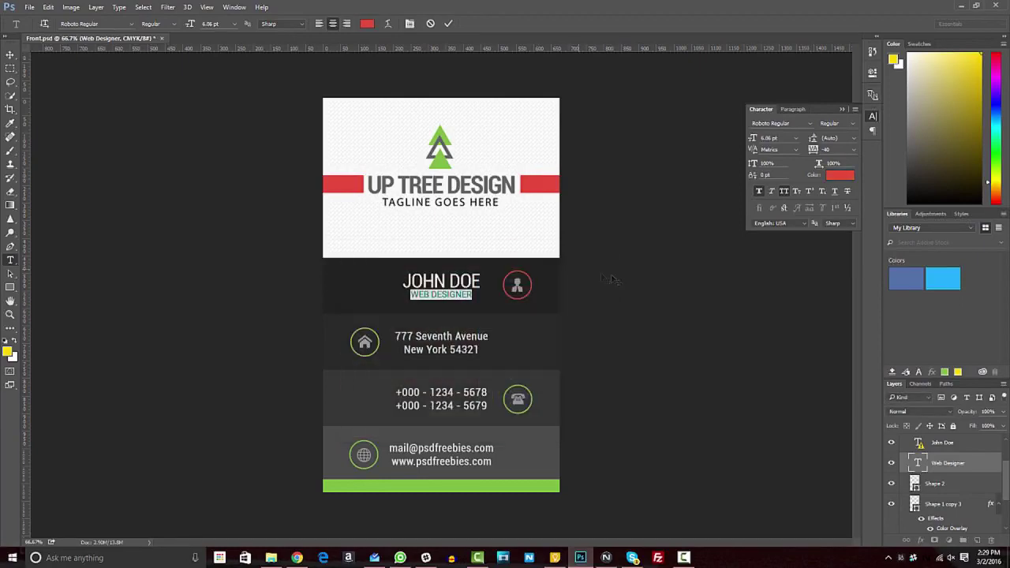
click(448, 24)
key(v)
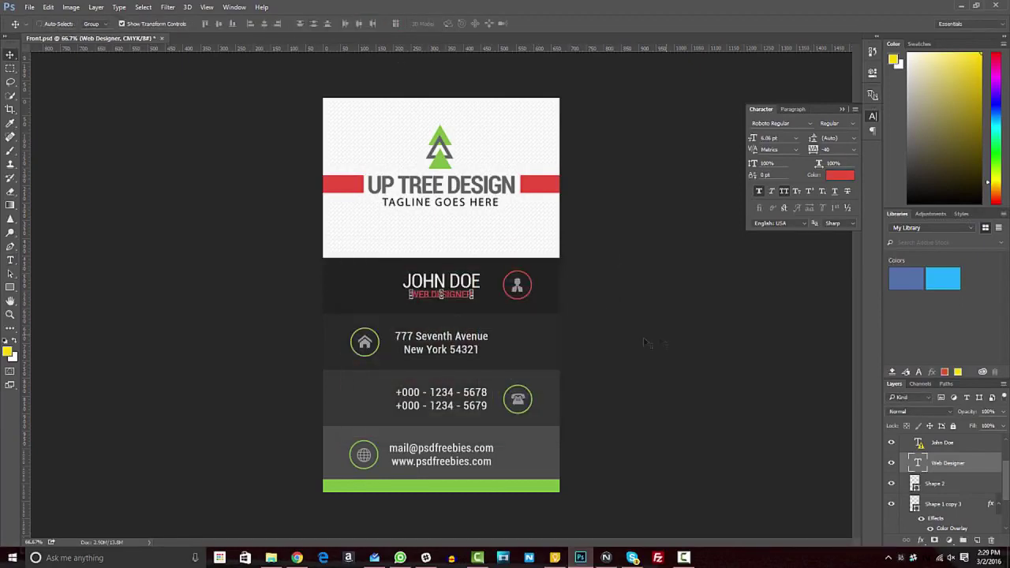
Hide the transform controls and collapse the Name layer group
click(122, 23)
scroll(963, 472, down, 3)
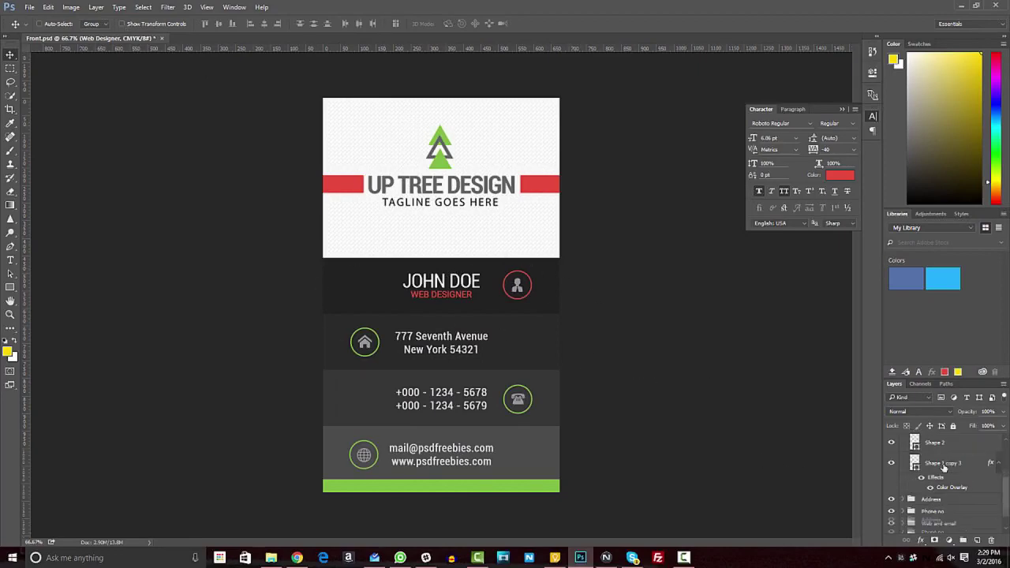
scroll(943, 468, up, 3)
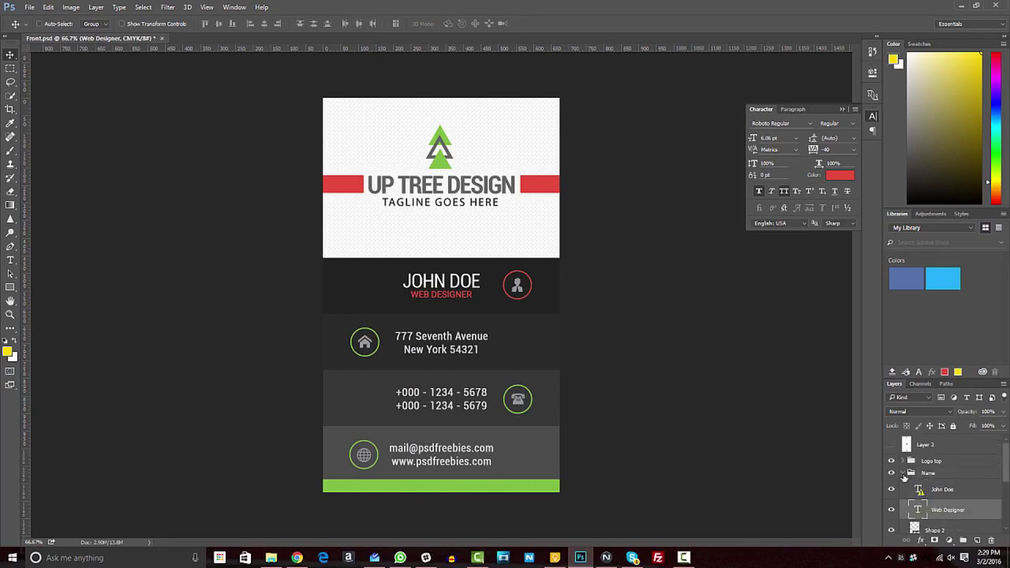
click(904, 473)
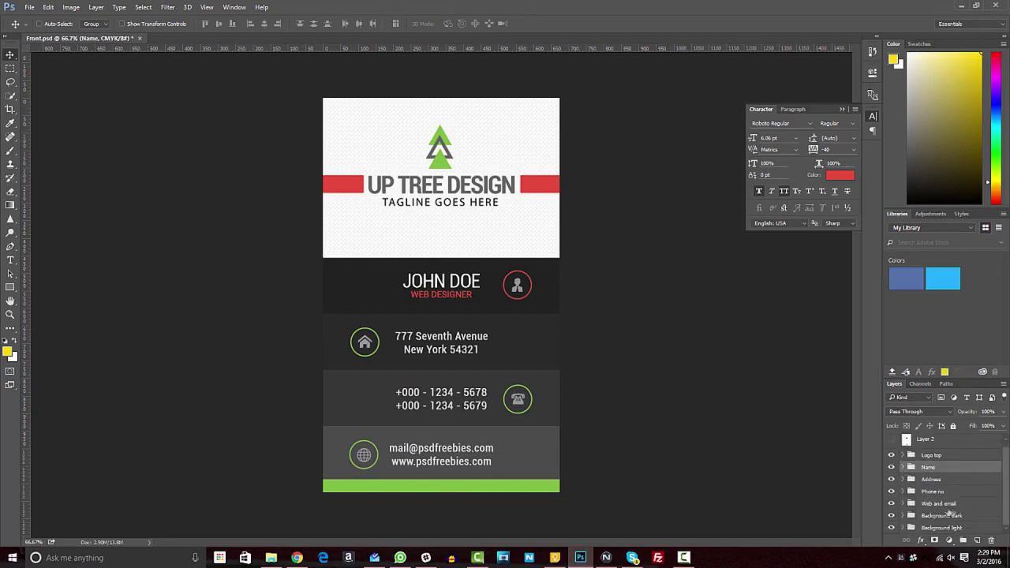
Look through the layers in the Logo top group and collapse it again
click(903, 455)
scroll(961, 500, down, 2)
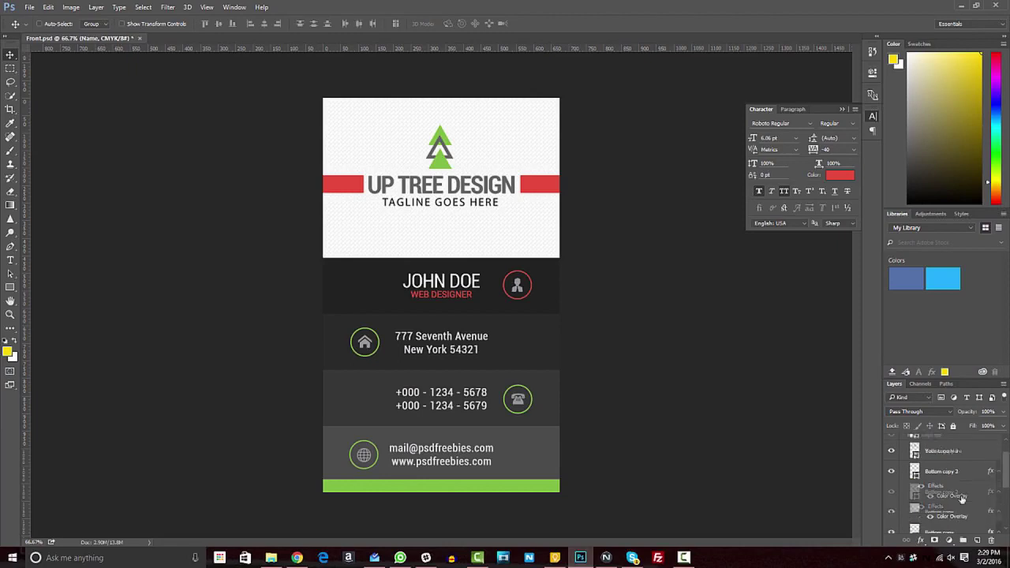
scroll(962, 500, up, 3)
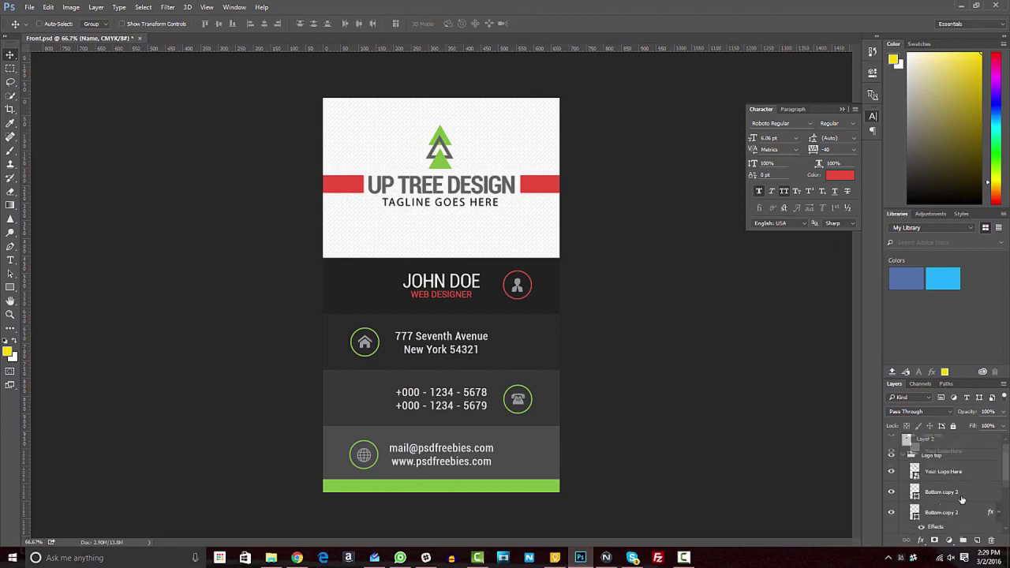
click(903, 462)
scroll(904, 465, down, 1)
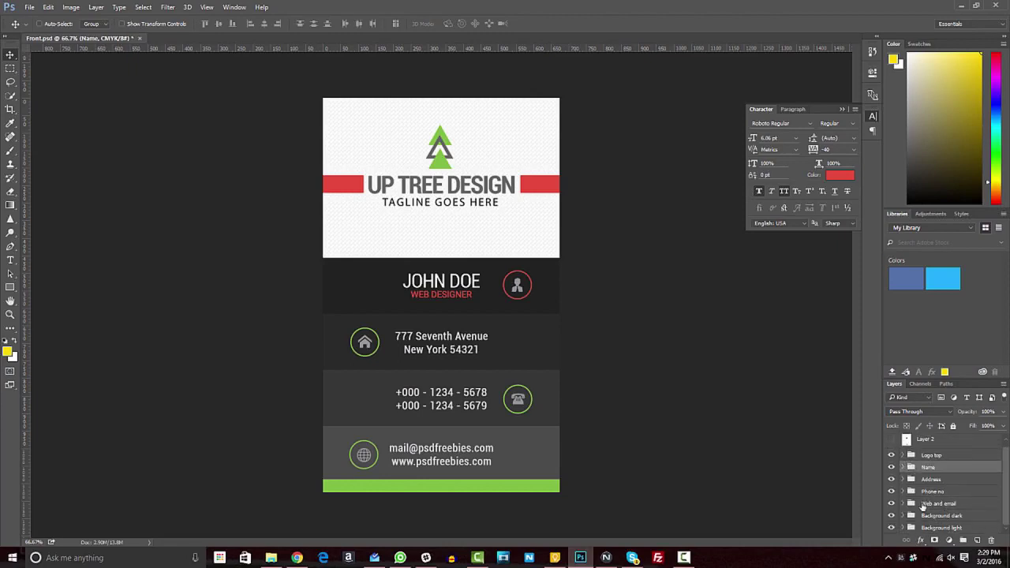
Inspect the shape layers in the Web and email group with transform controls shown, and collapse the group
click(923, 503)
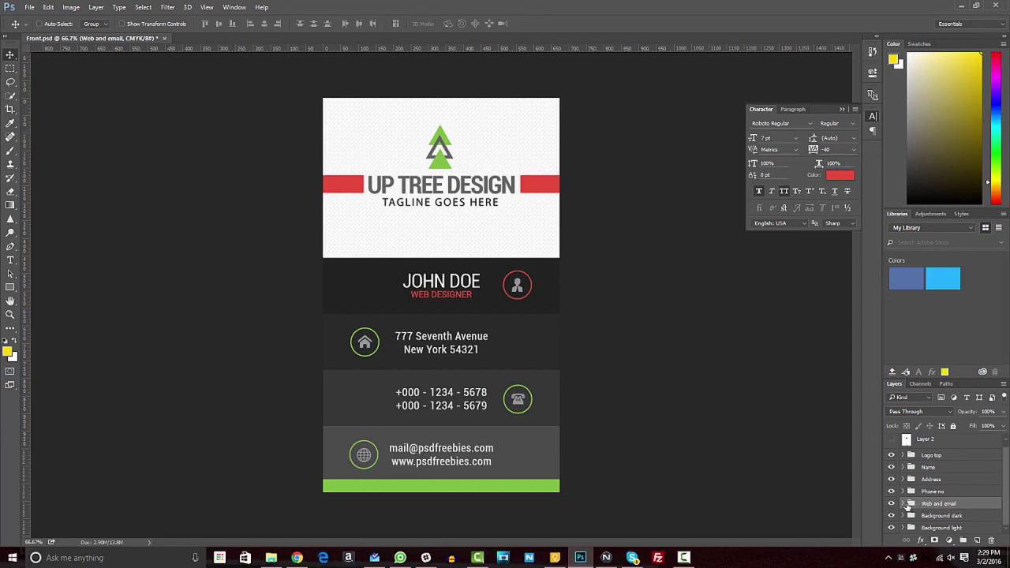
click(902, 503)
scroll(931, 505, down, 2)
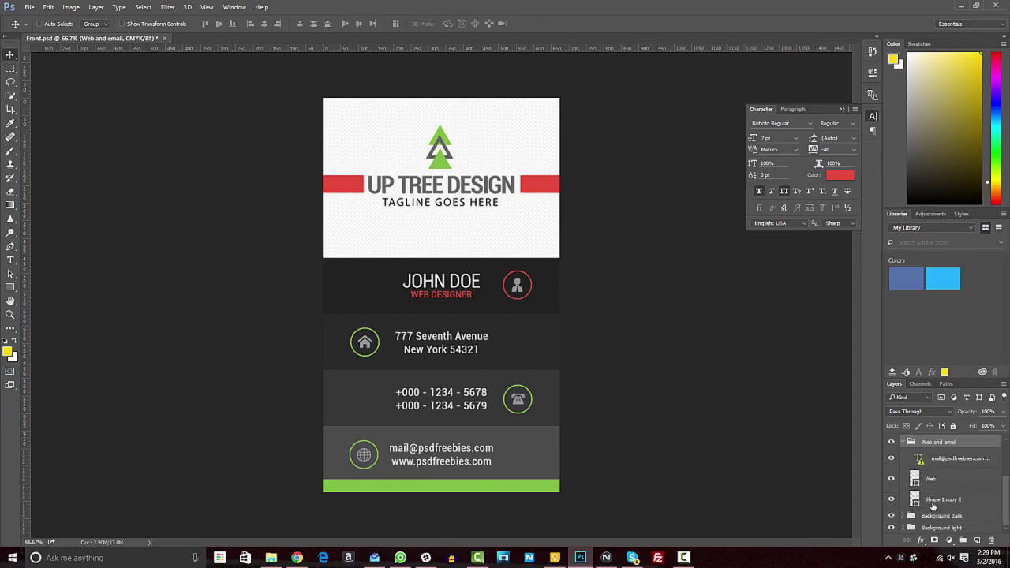
click(933, 502)
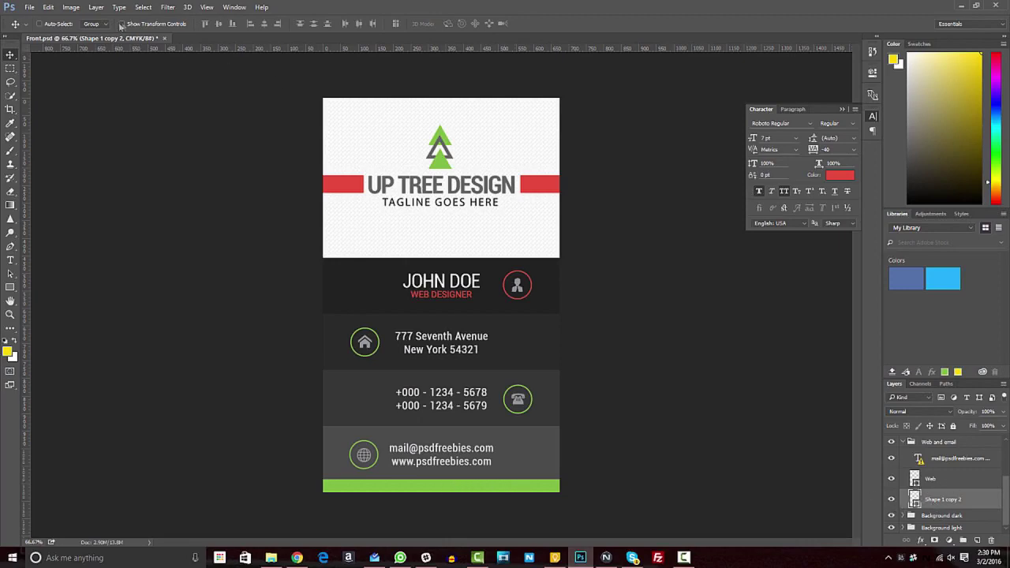
click(927, 479)
scroll(916, 497, up, 3)
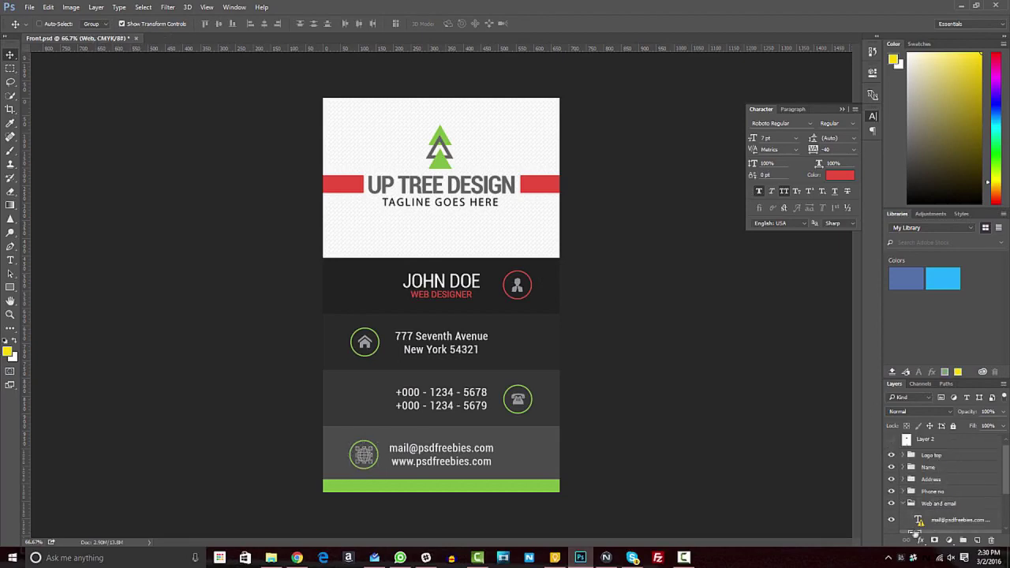
click(899, 504)
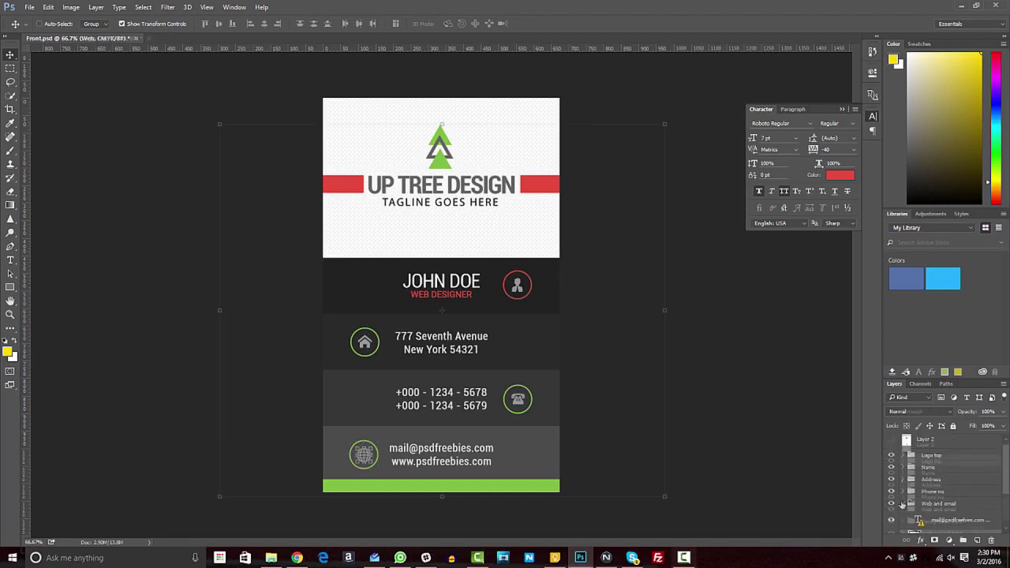
Apply a red Color Overlay to the card's bottom bar, on the Bottom copy 3 layer, and collapse the Logo top group
click(901, 460)
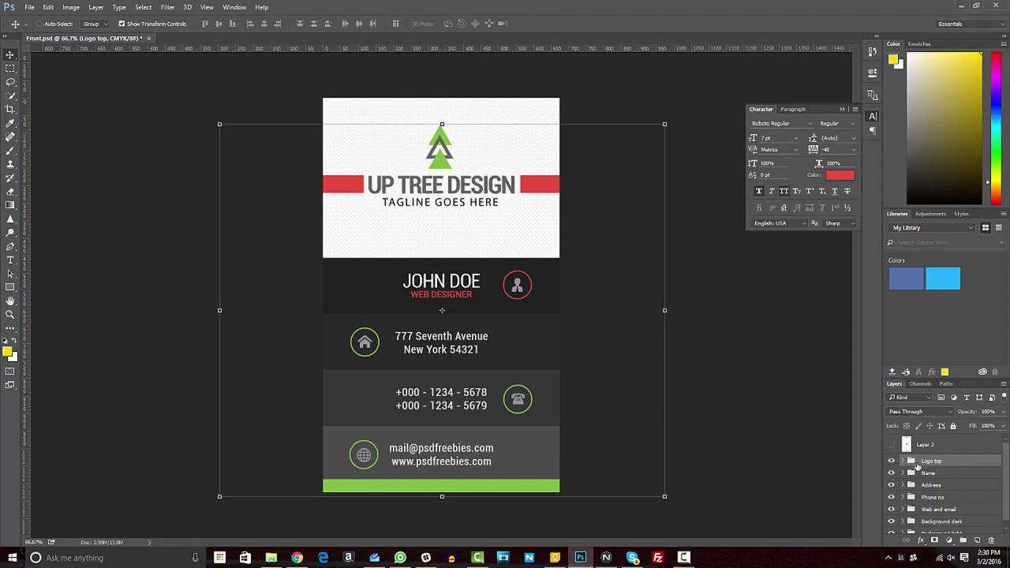
click(903, 461)
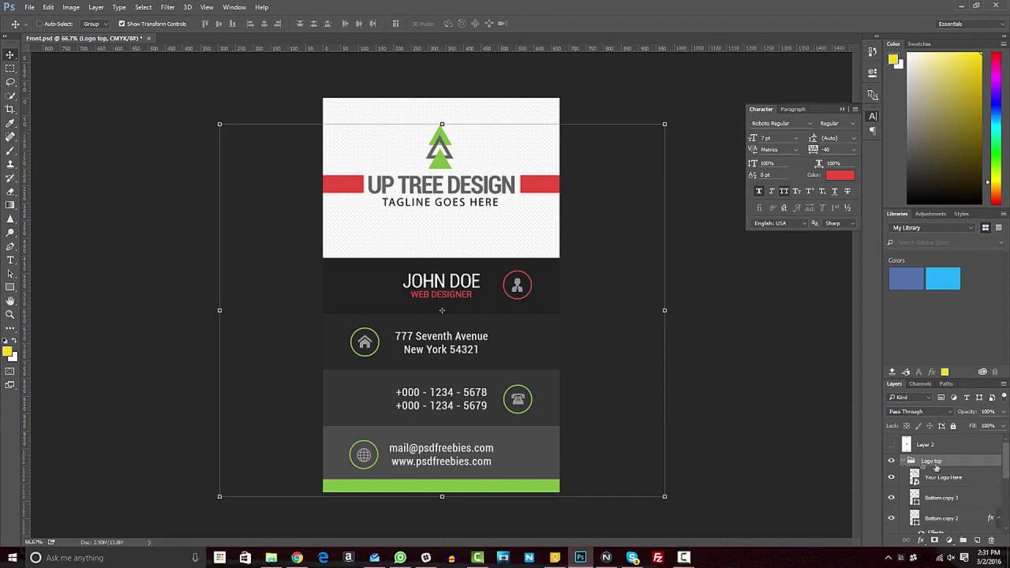
click(945, 478)
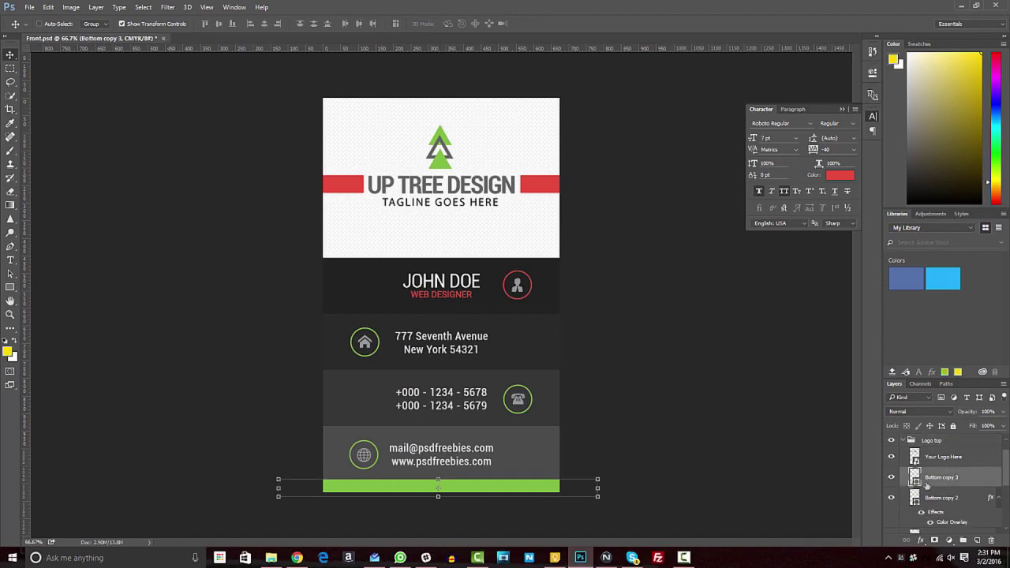
click(920, 540)
click(949, 488)
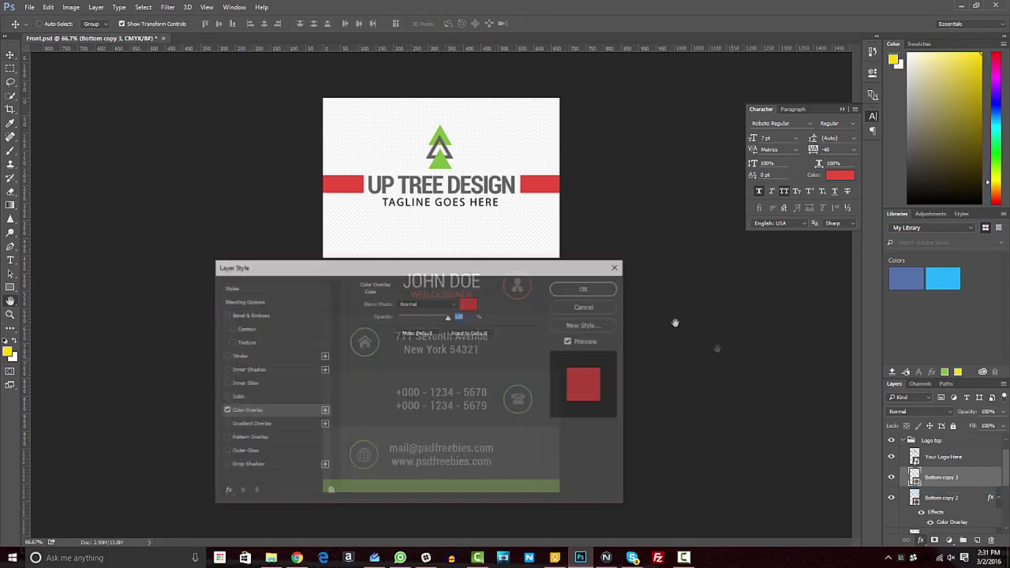
click(586, 288)
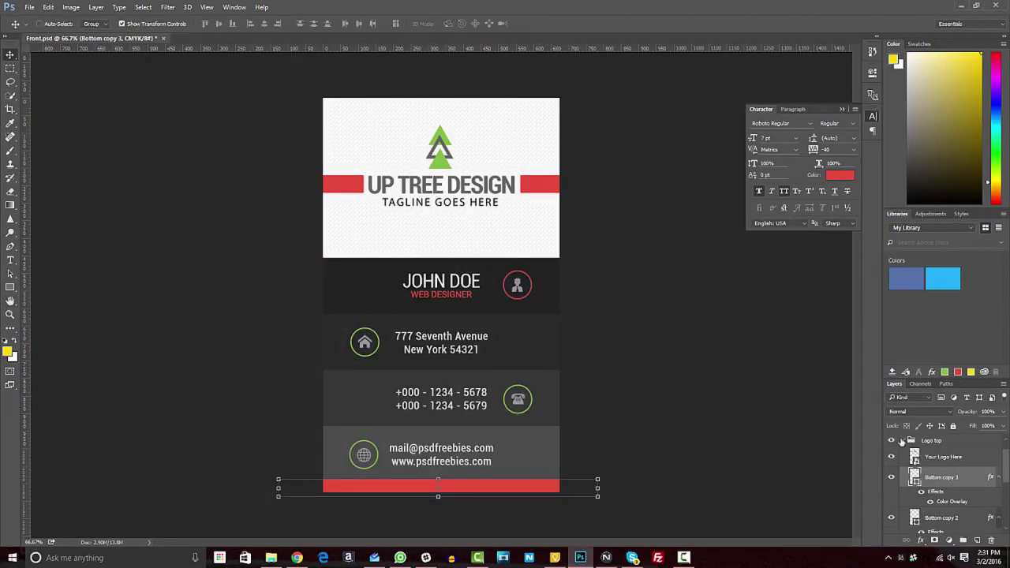
click(904, 443)
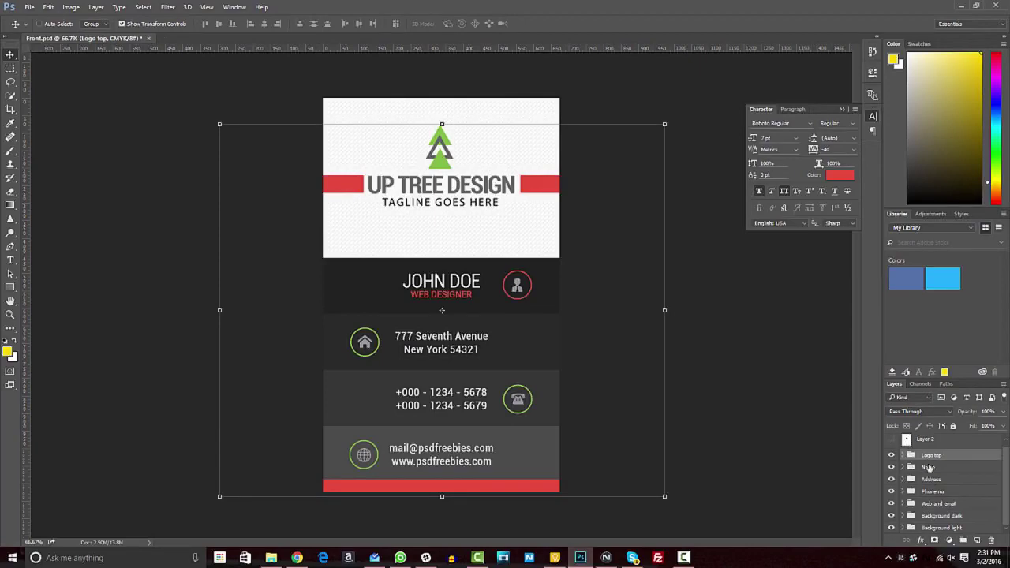
Check the Shape 1 copy 3 ring layer inside the Name group and collapse the group again
click(902, 467)
click(902, 467)
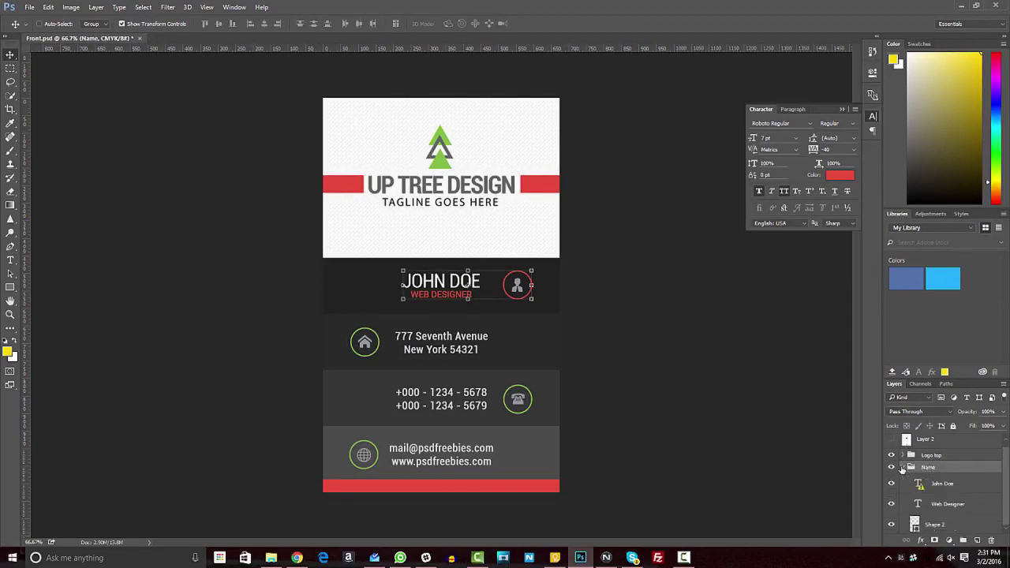
scroll(939, 497, down, 1)
click(932, 524)
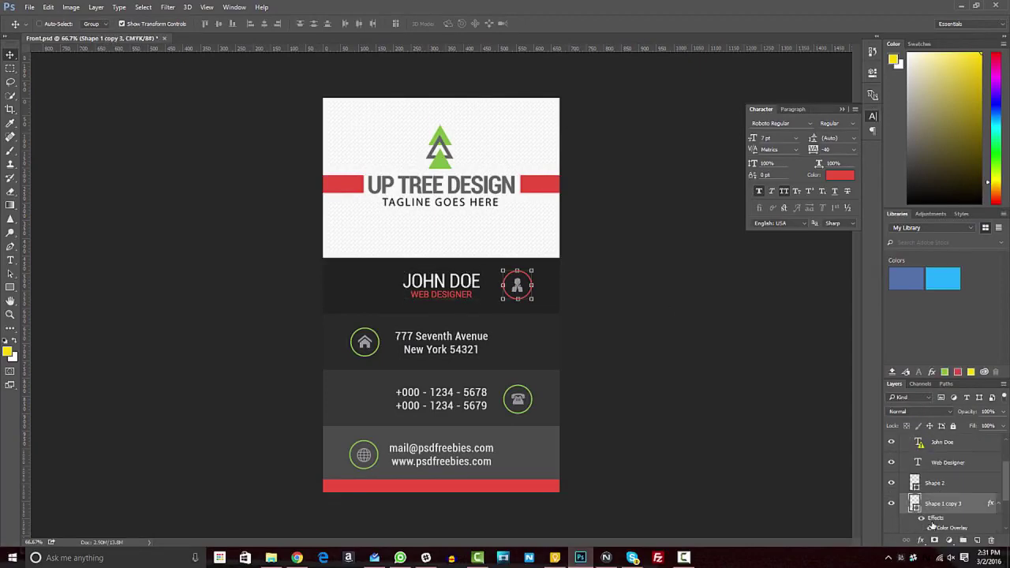
scroll(919, 505, up, 2)
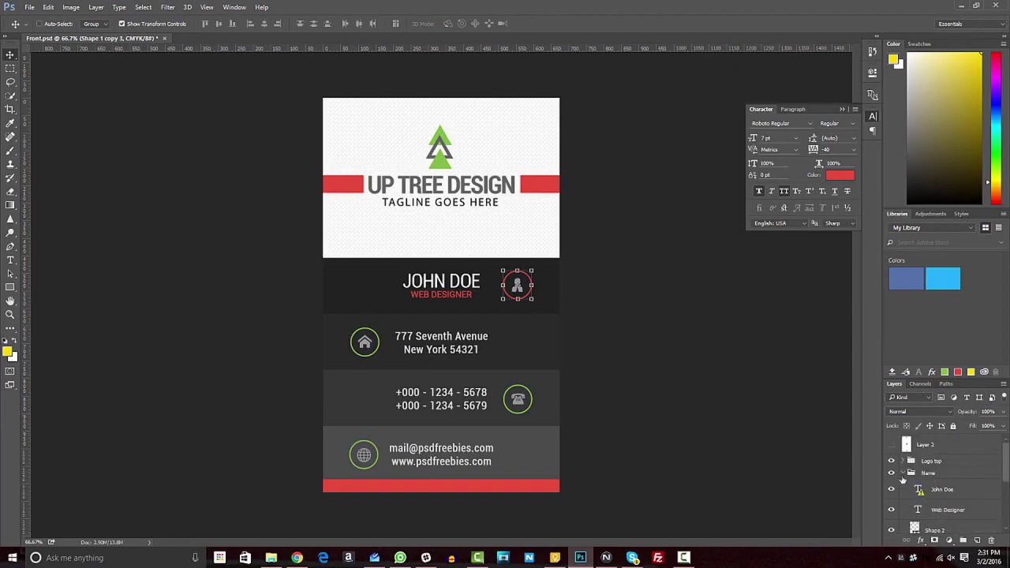
click(907, 472)
Apply a red Color Overlay to the ring around the house icon, on the Shape 1 layer in the Address group
scroll(939, 497, down, 2)
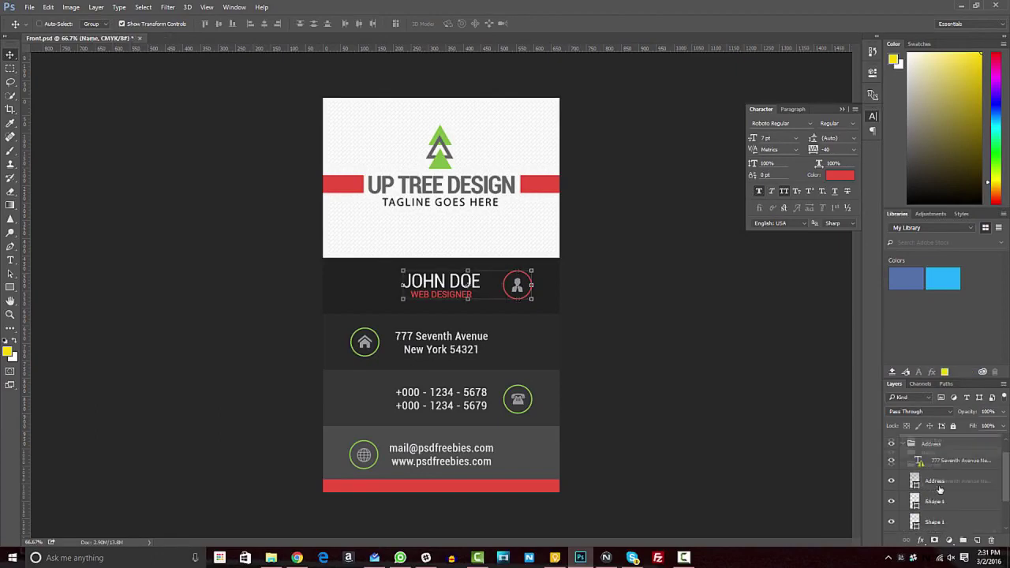
click(942, 500)
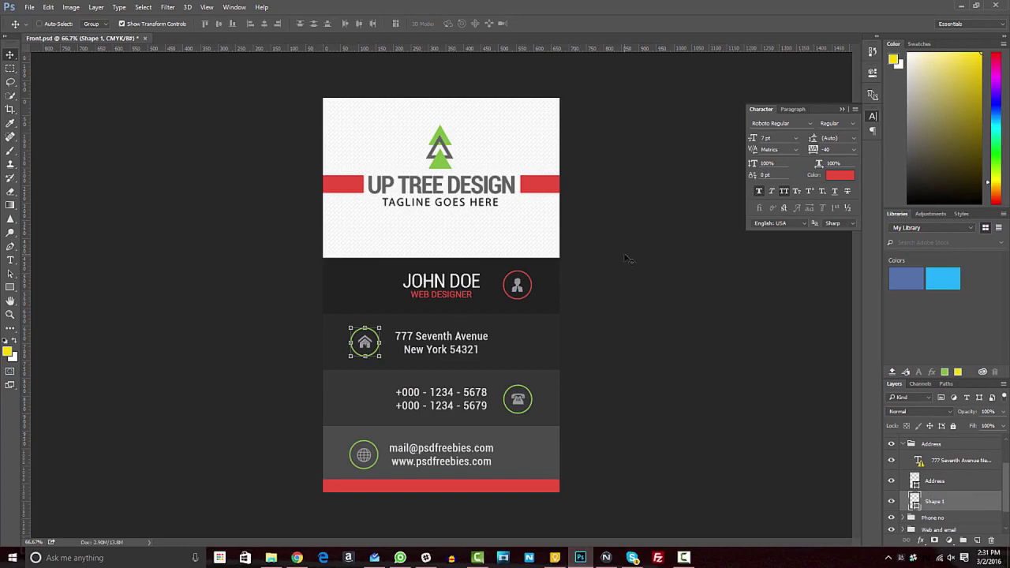
click(920, 541)
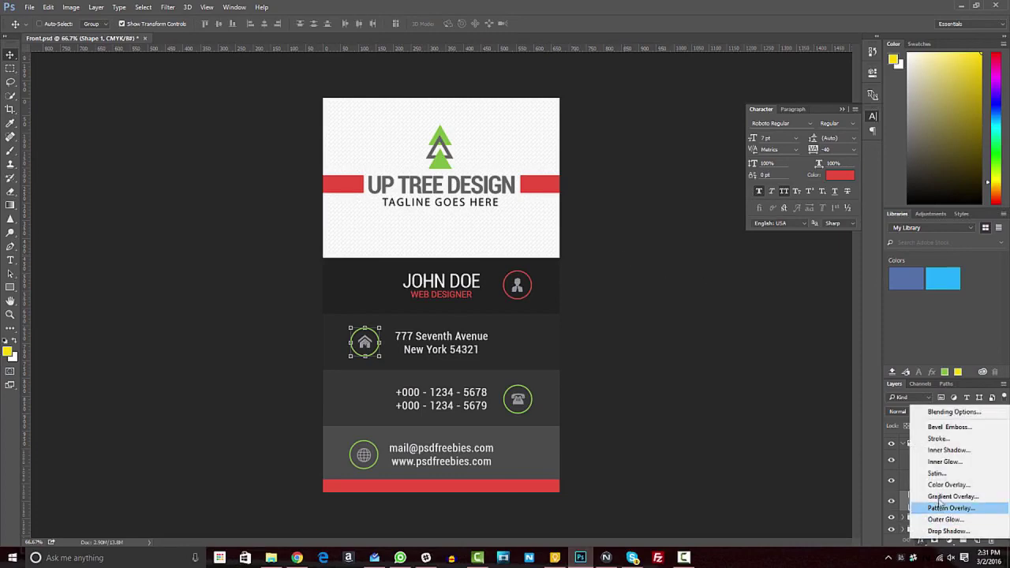
click(940, 487)
click(587, 289)
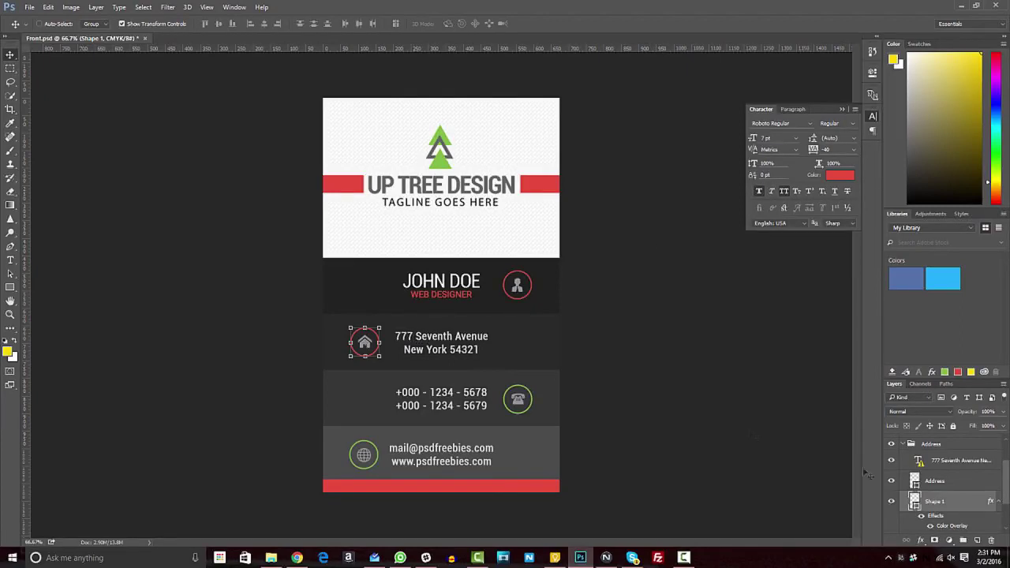
Accept the font substitution on the street address text layer and set its font to Roboto Regular
scroll(927, 477, up, 2)
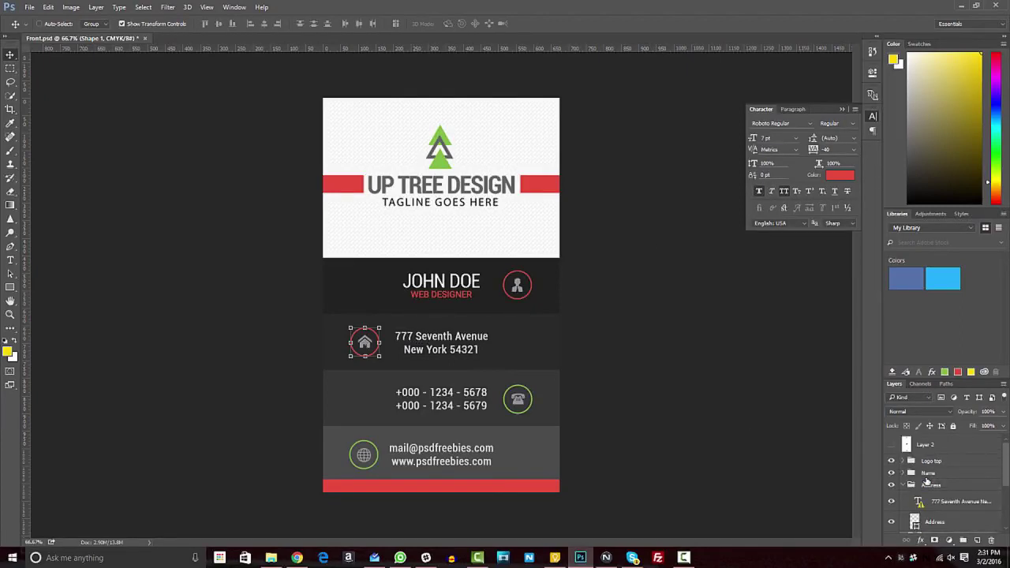
scroll(928, 478, down, 2)
double_click(441, 348)
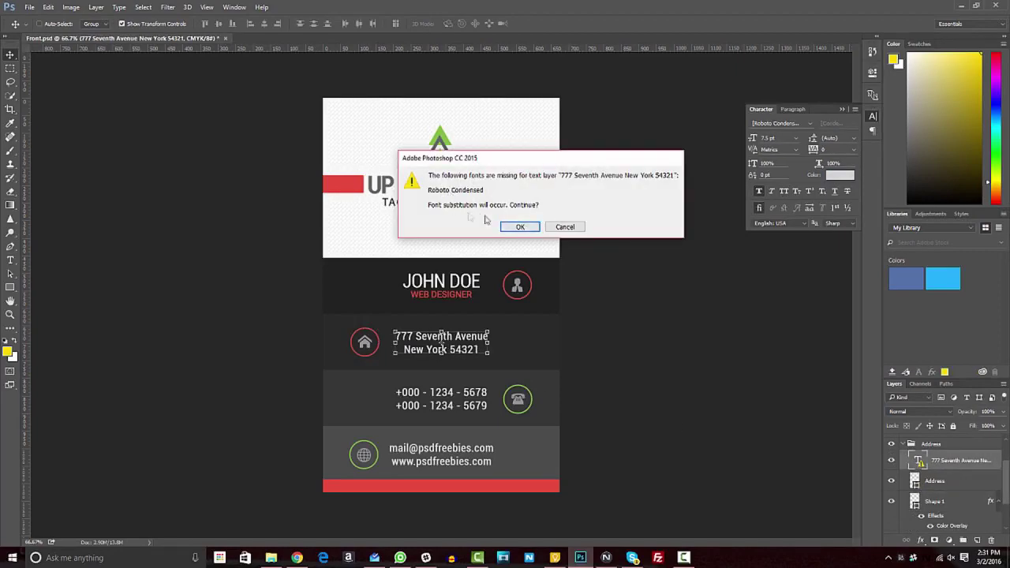
click(511, 229)
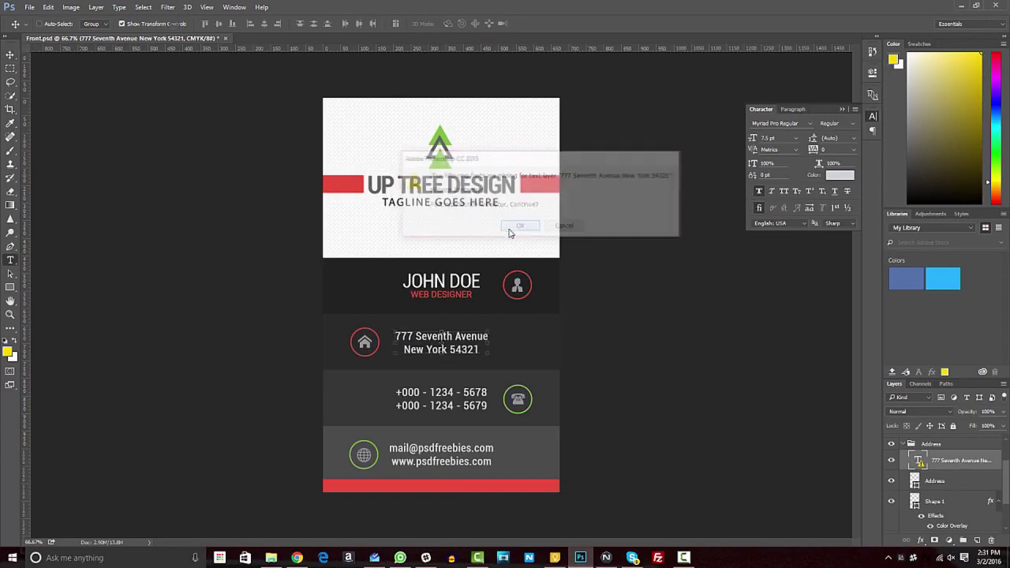
click(117, 25)
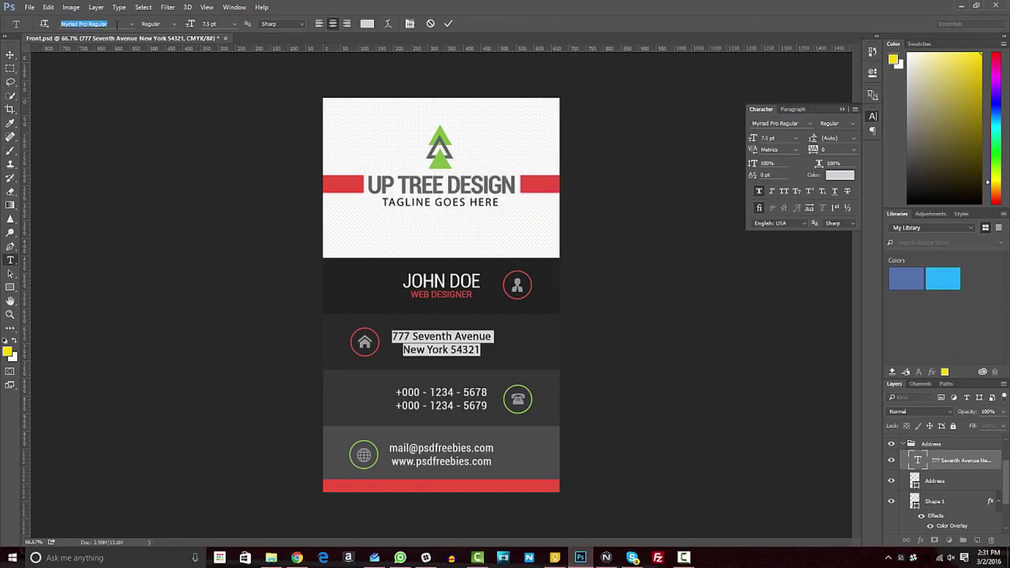
text(Robot)
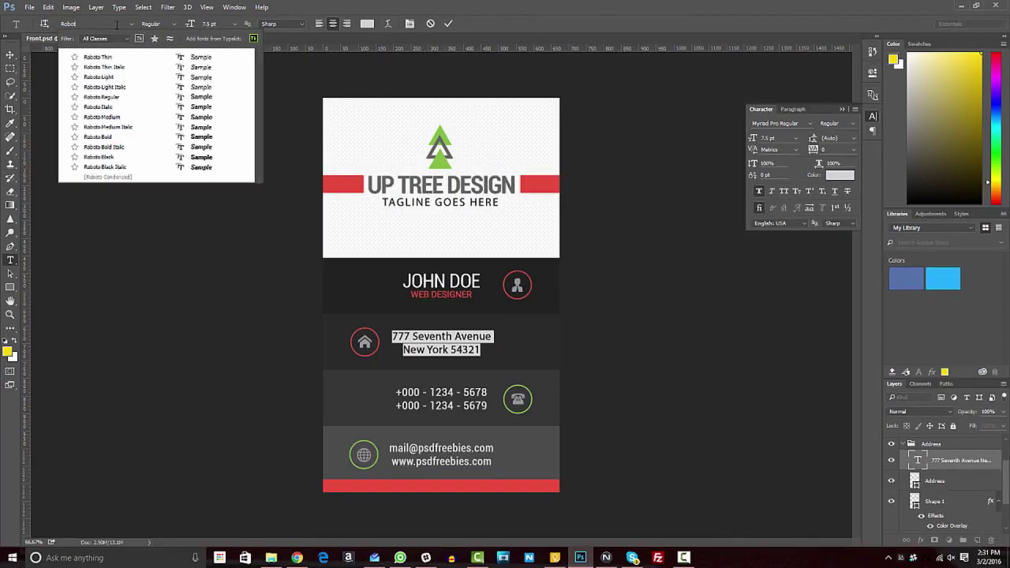
click(111, 97)
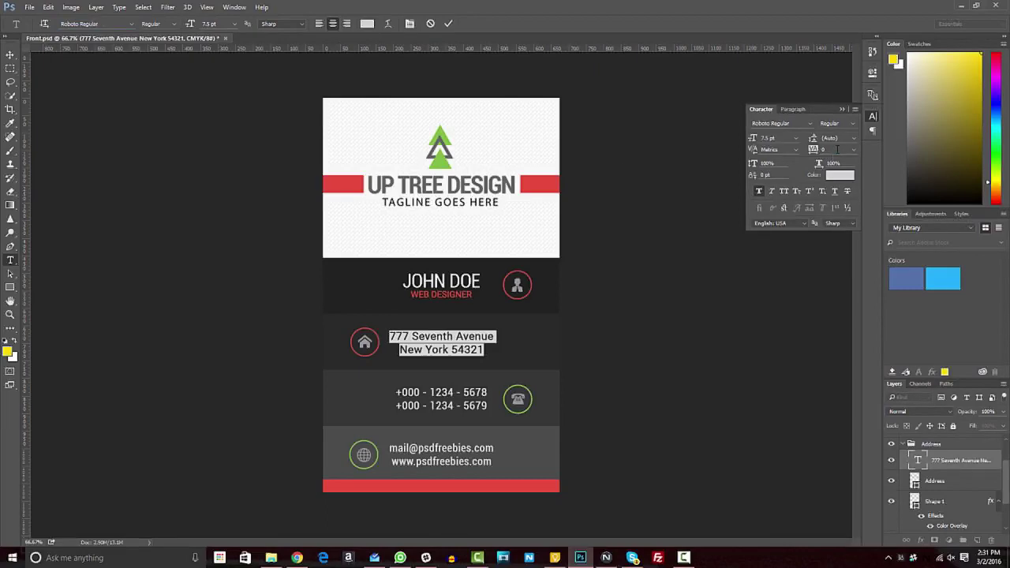
Tighten the tracking of the street address text, commit the edit and collapse the Character settings
key(Down)
key(Down)
key(Down)
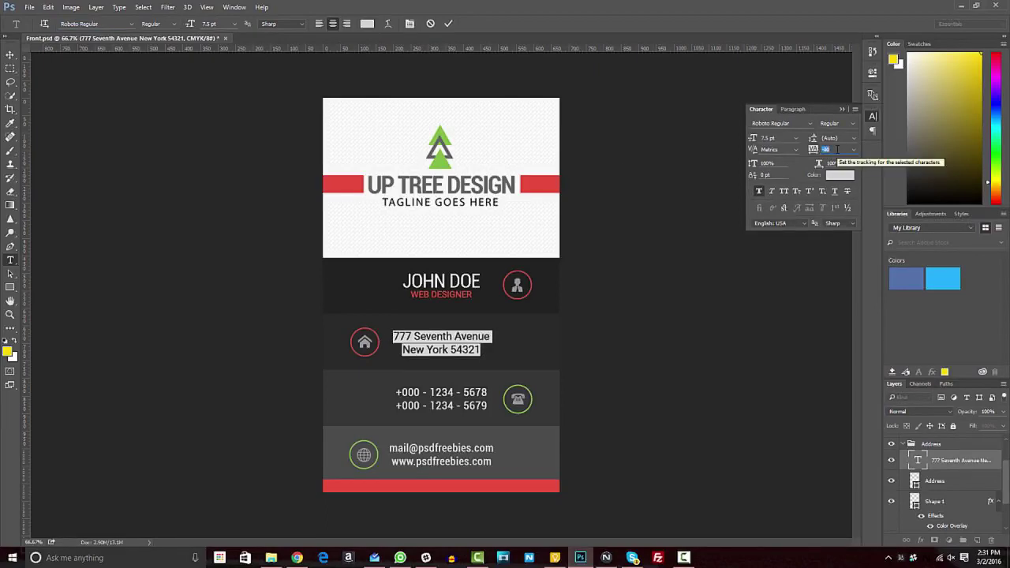
click(448, 23)
key(v)
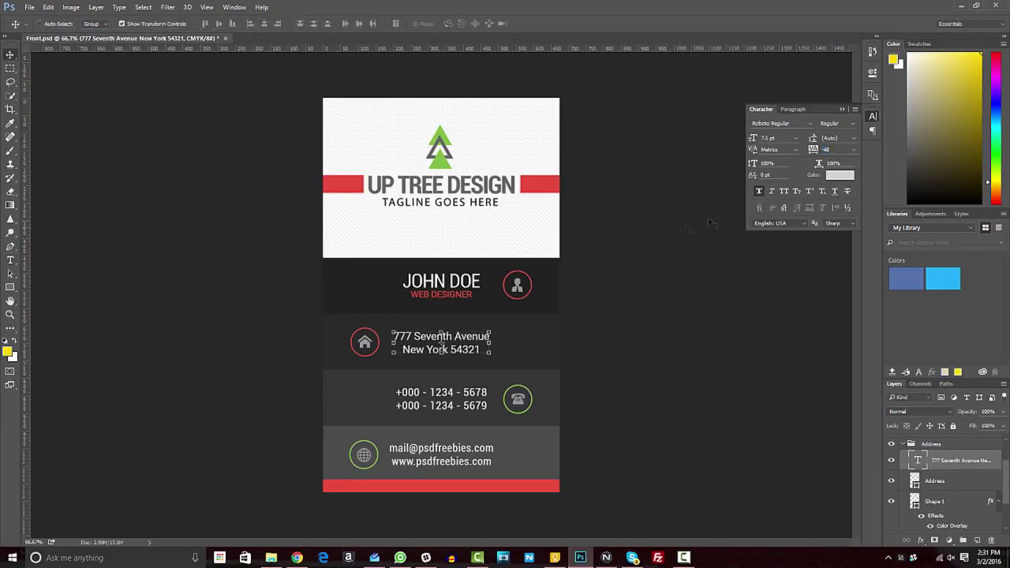
click(842, 110)
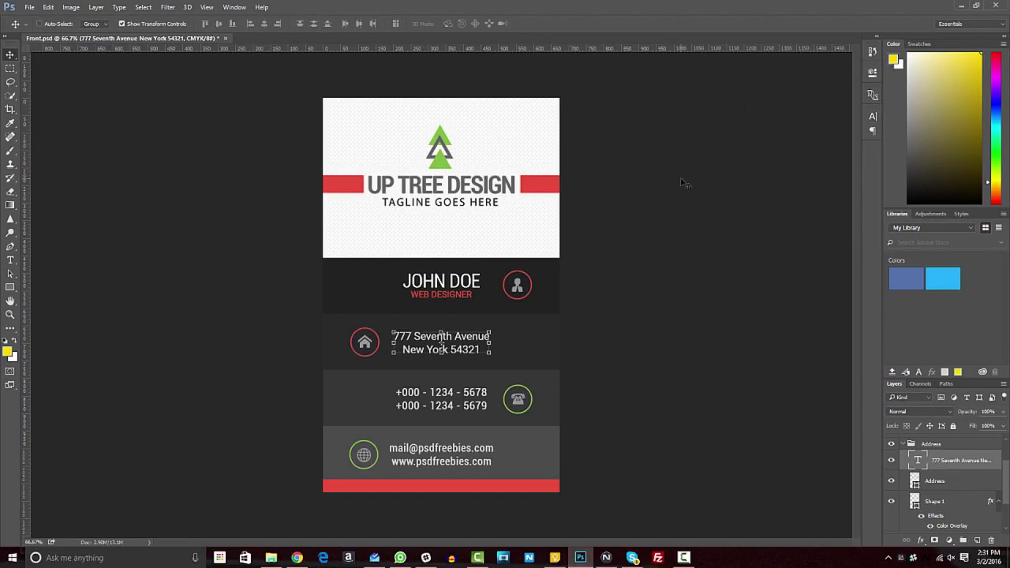
Open Back.psd from the template folder, dismiss the new library offer and hide the Layer 1 watermark
click(271, 558)
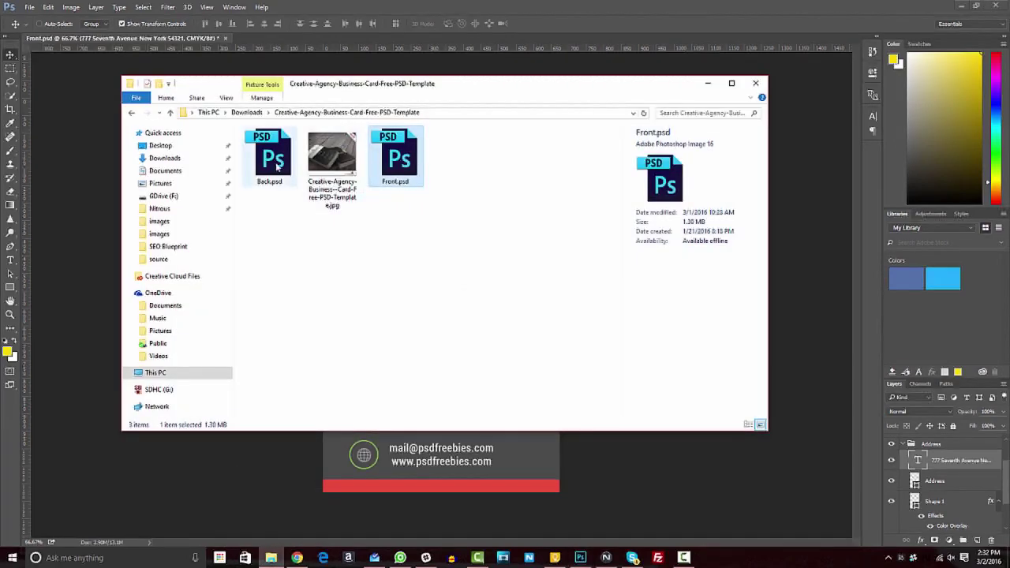
double_click(270, 159)
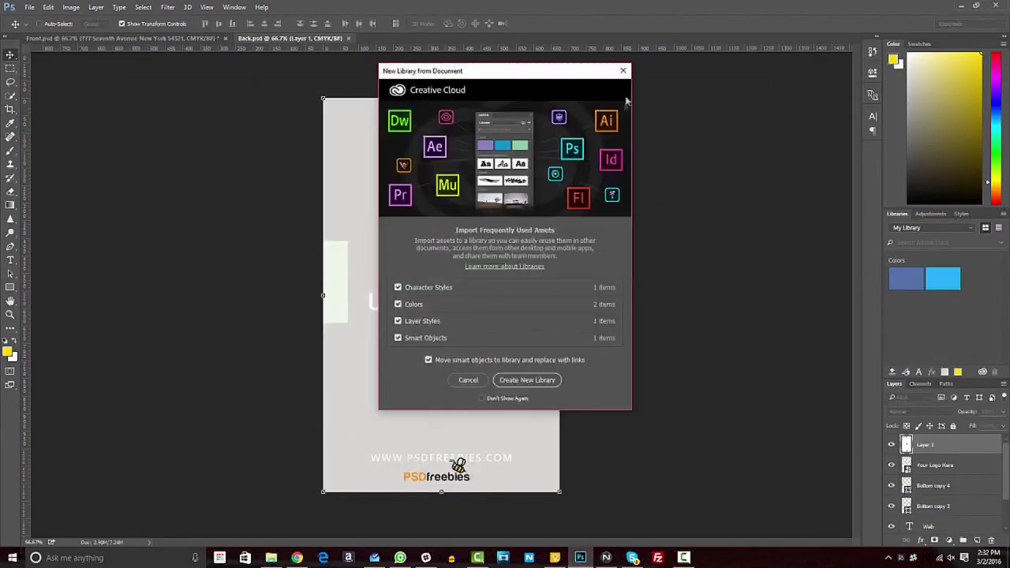
click(623, 71)
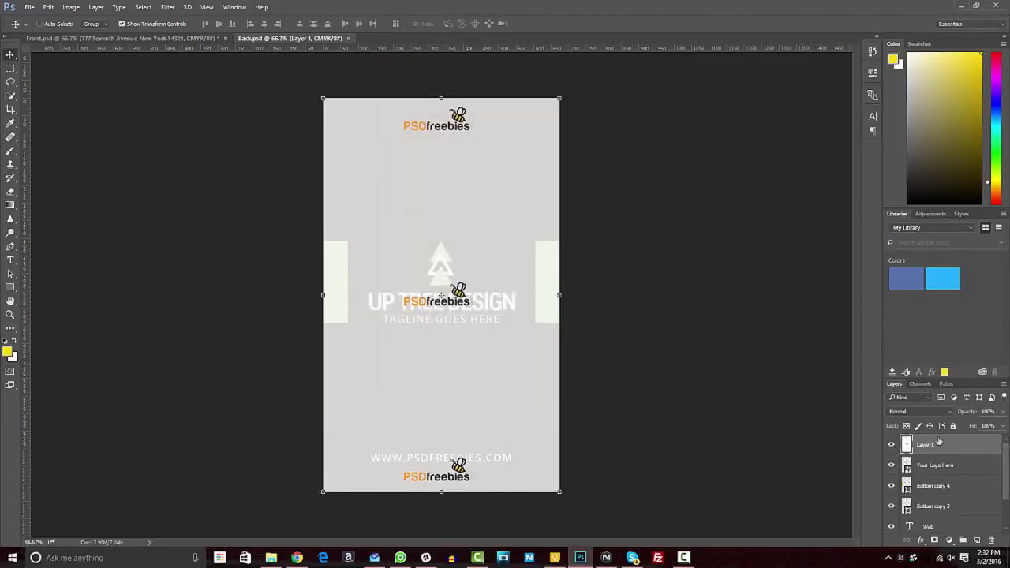
click(892, 445)
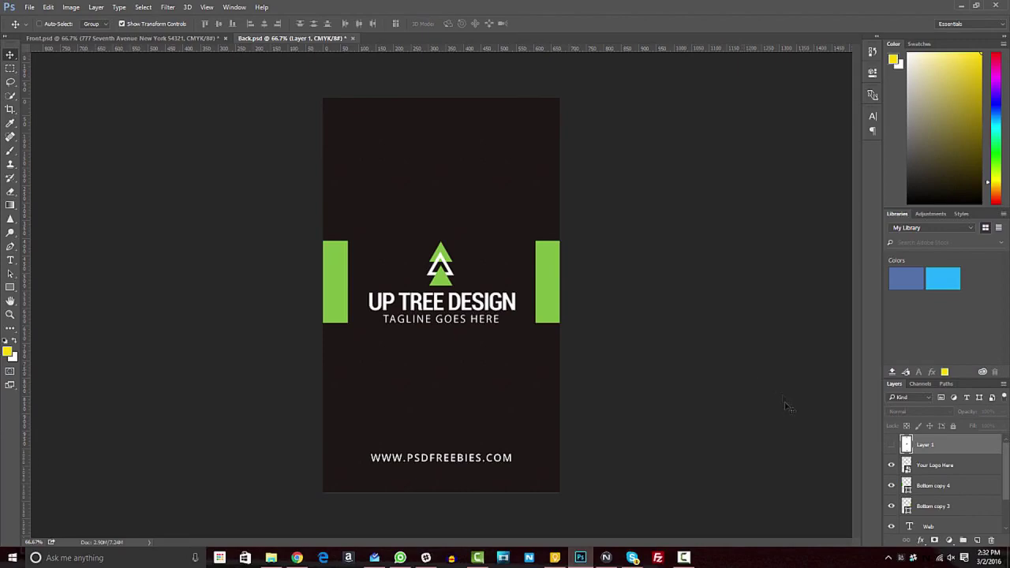
Apply a red Color Overlay to the green block on the card back's right edge, on the Bottom copy 3 layer
click(938, 507)
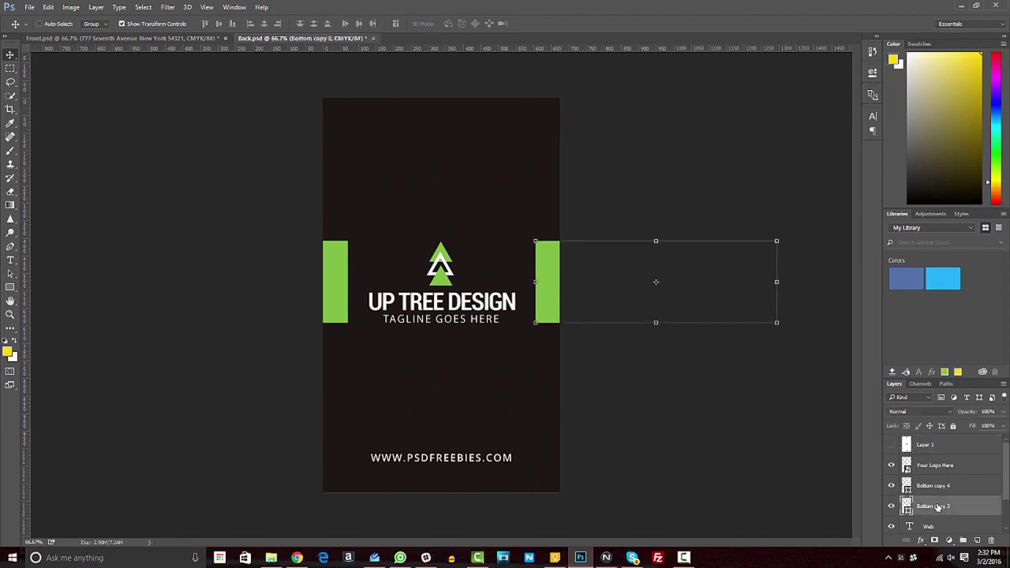
click(921, 540)
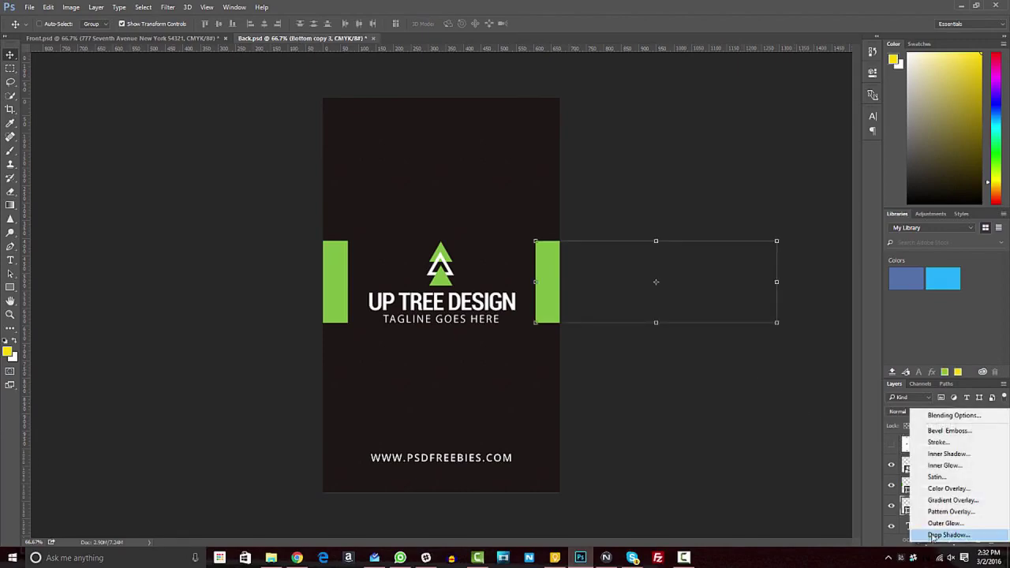
click(939, 490)
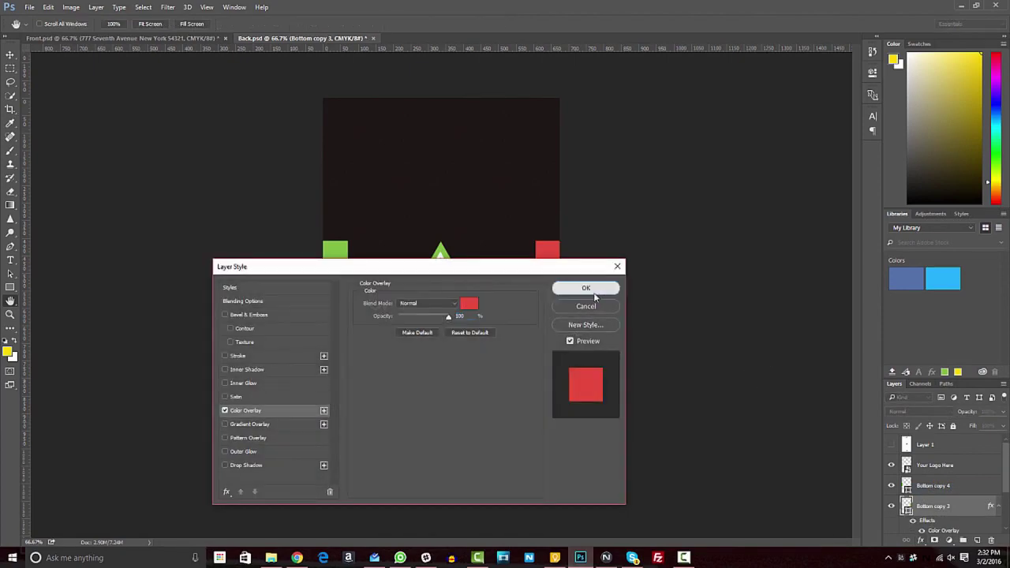
click(583, 290)
Apply a red Color Overlay to the green block on the card back's left edge, on the Bottom copy 4 layer
click(932, 484)
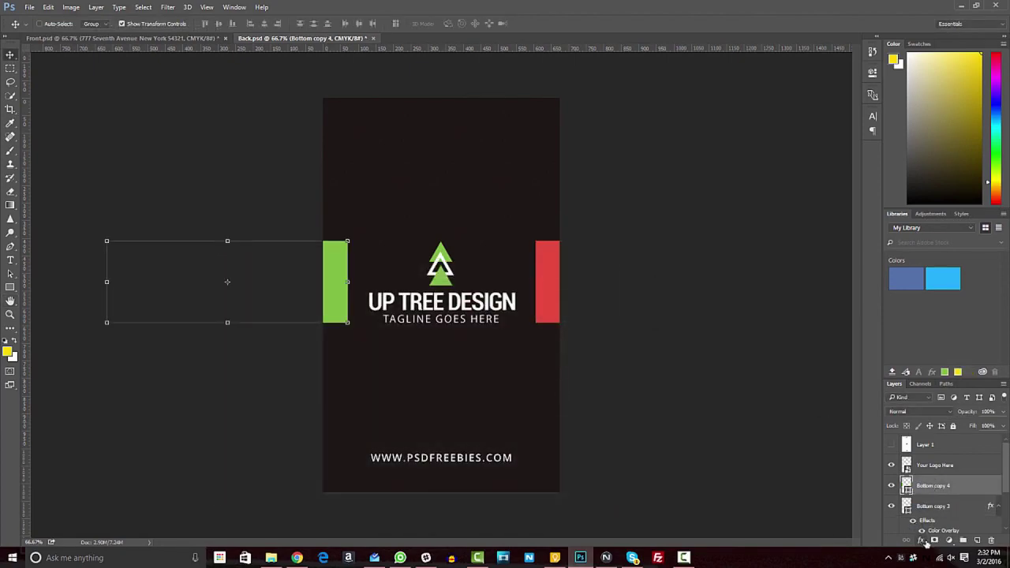
click(921, 540)
click(939, 487)
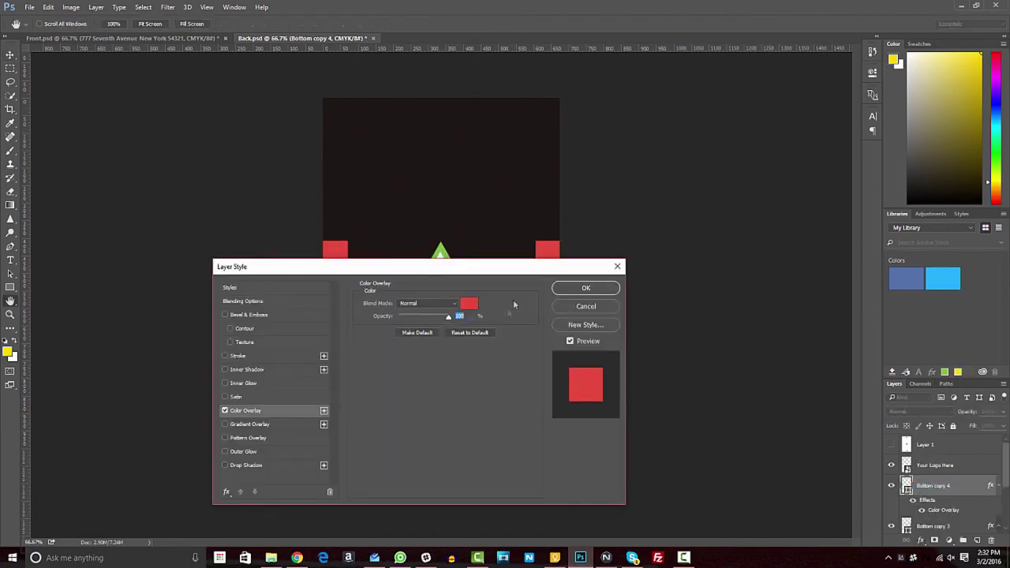
click(570, 291)
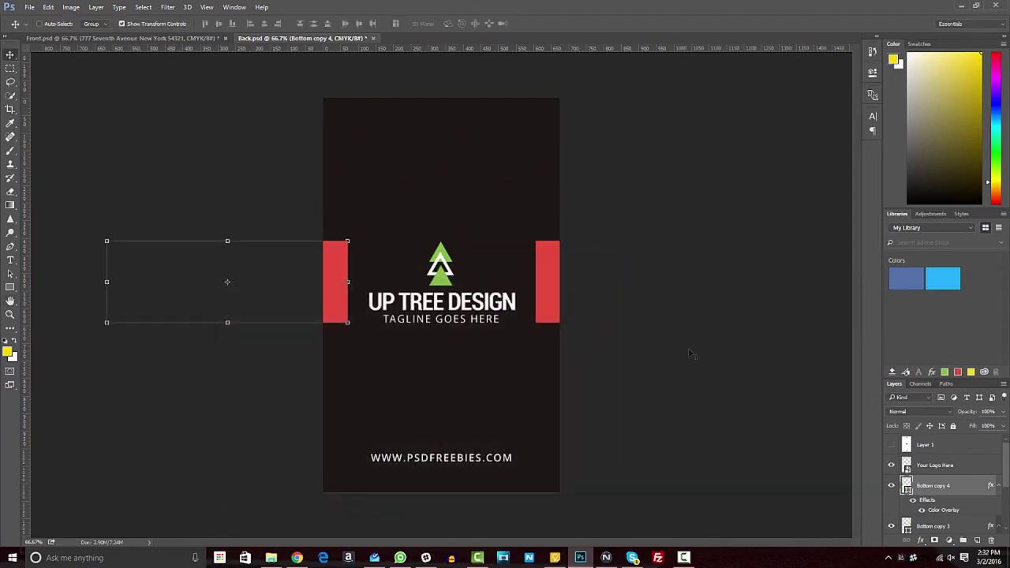
click(891, 464)
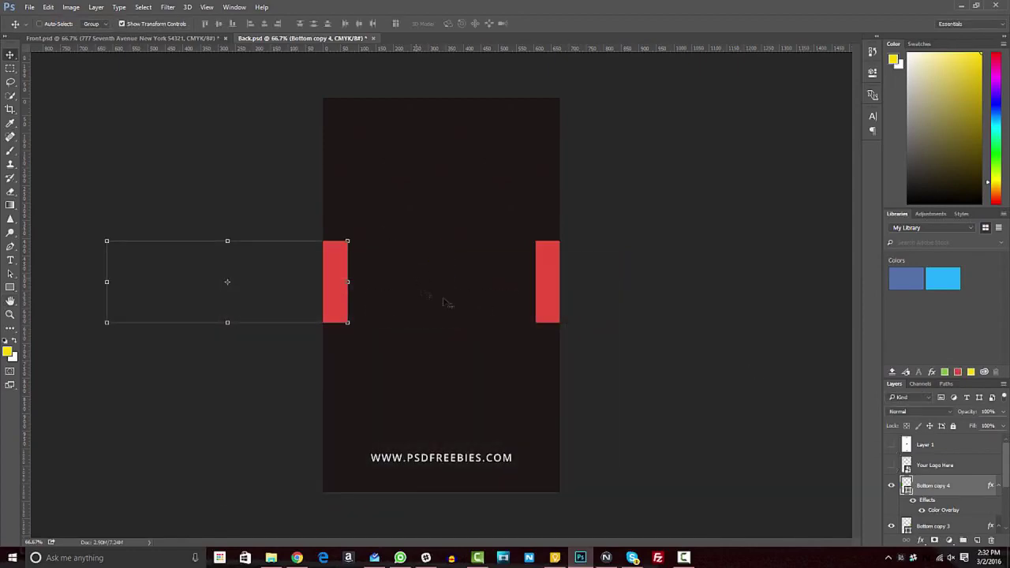
scroll(904, 513, down, 3)
double_click(911, 505)
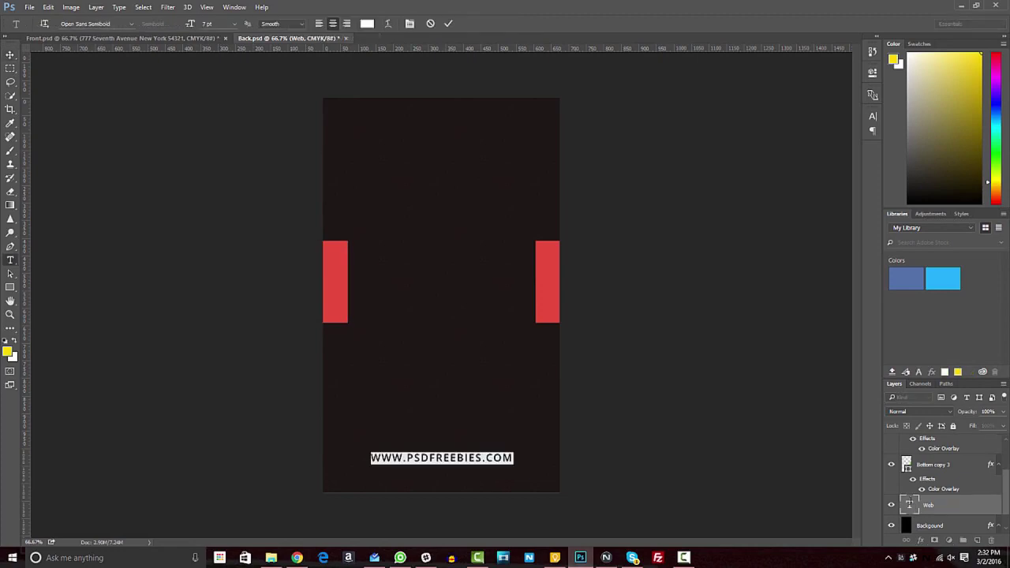
text(WW)
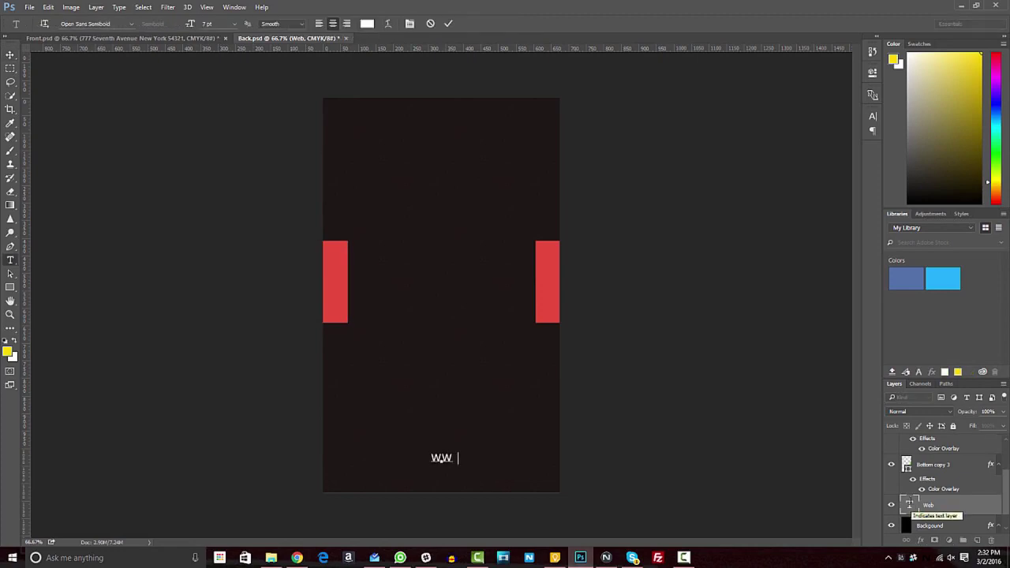
text(W.YOURURL.COM)
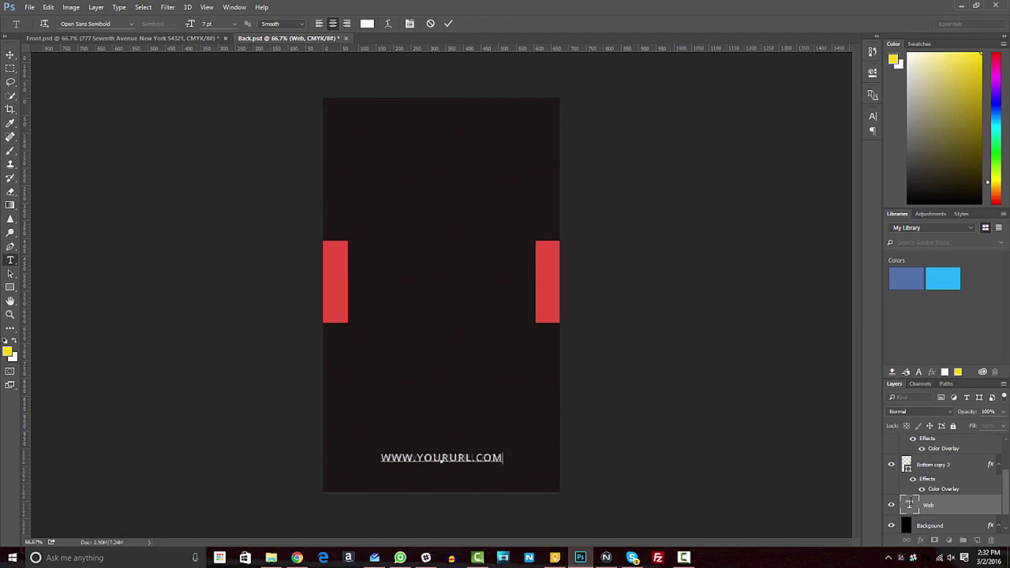
key(ctrl+Return)
scroll(938, 481, up, 3)
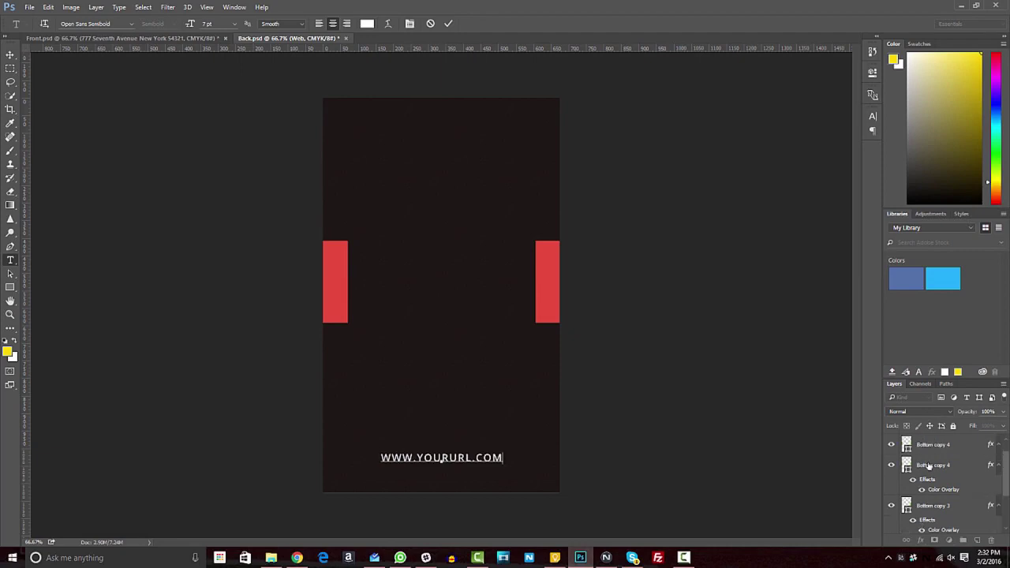
key(v)
click(891, 466)
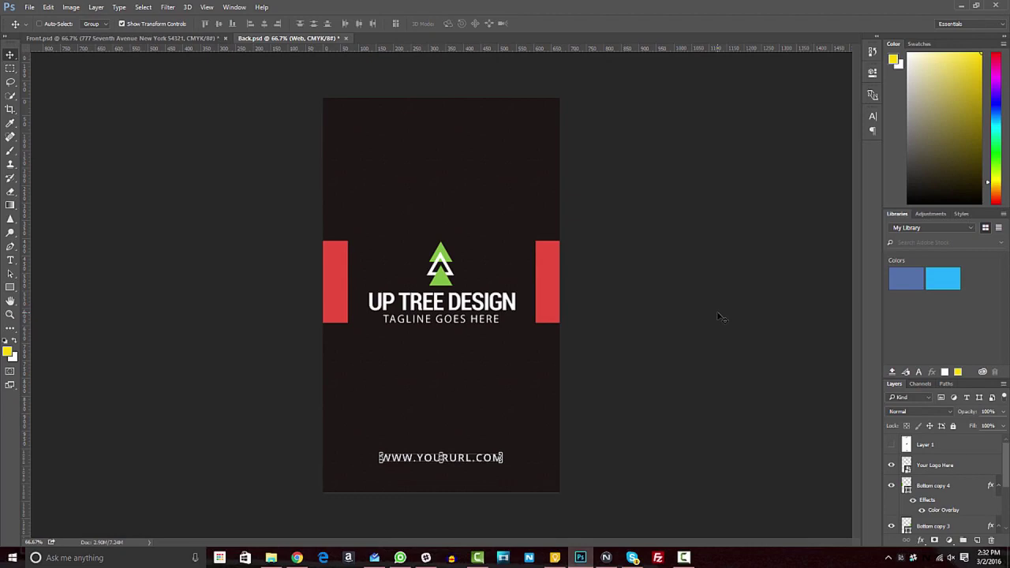
Switch to Chrome and browse the free PSD business card template designs on designscrazed.org
click(297, 557)
scroll(503, 221, down, 12)
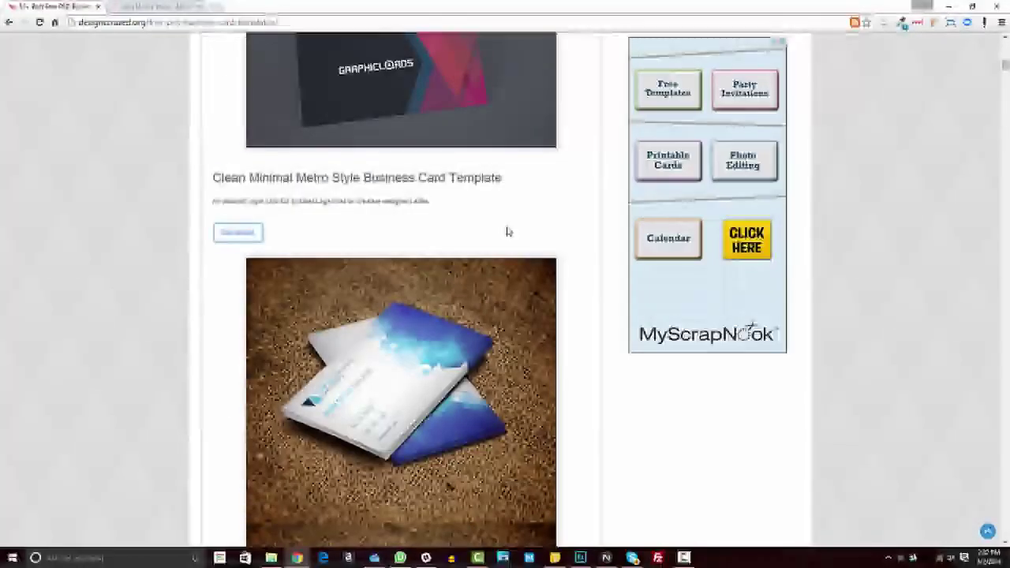
scroll(508, 232, down, 6)
scroll(507, 229, up, 5)
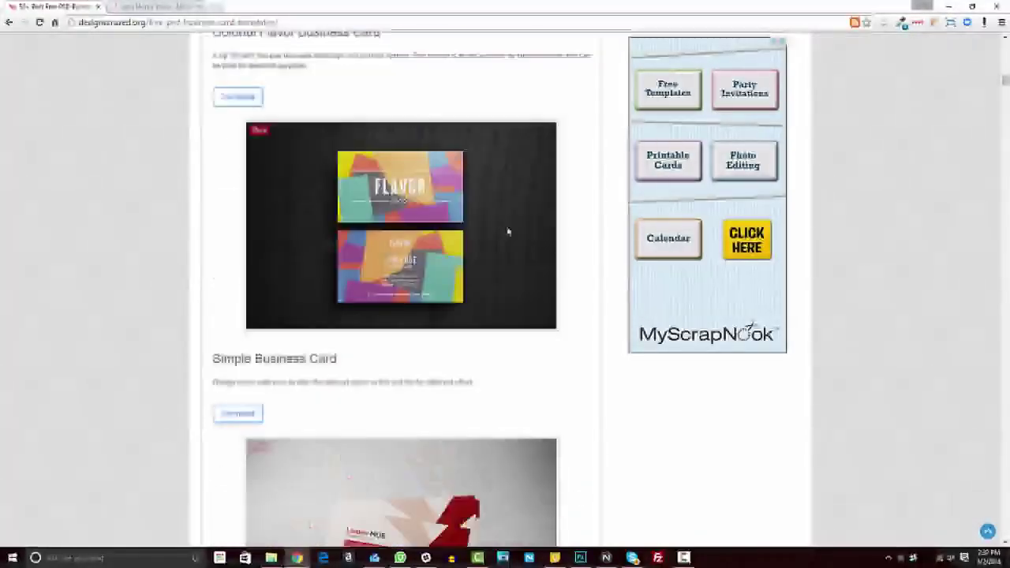
scroll(471, 240, down, 5)
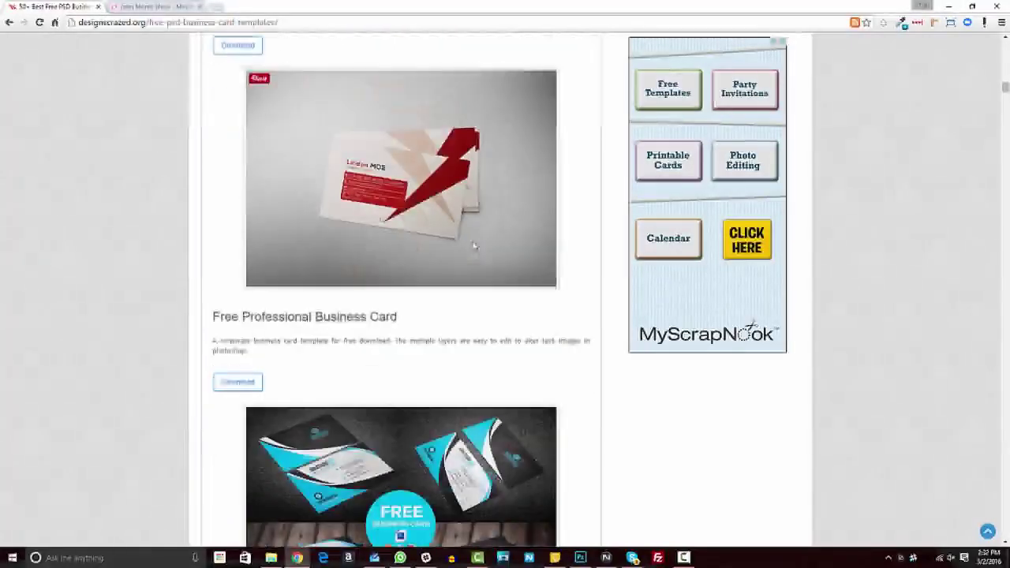
scroll(440, 260, down, 3)
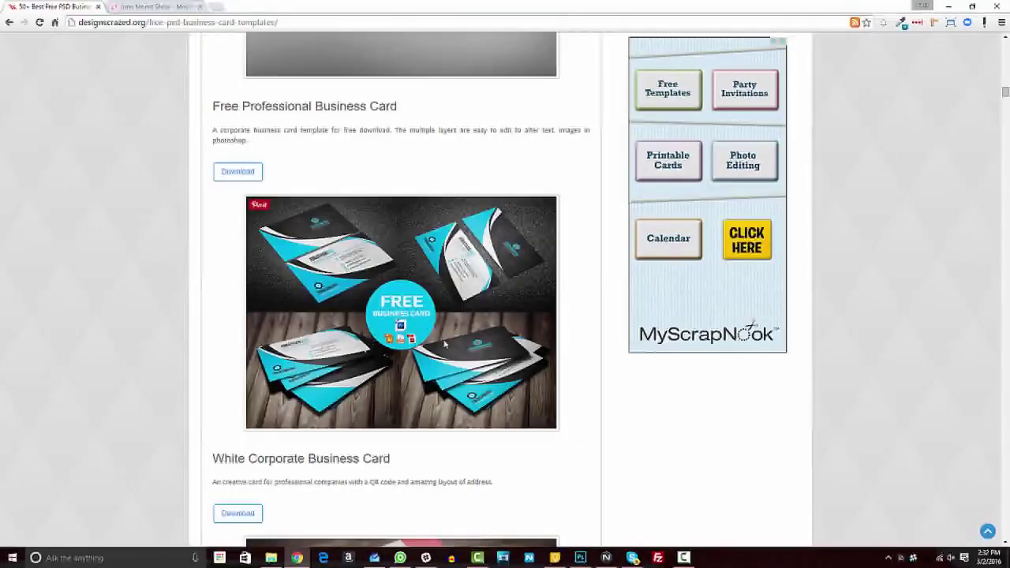
scroll(474, 300, down, 4)
scroll(497, 311, down, 13)
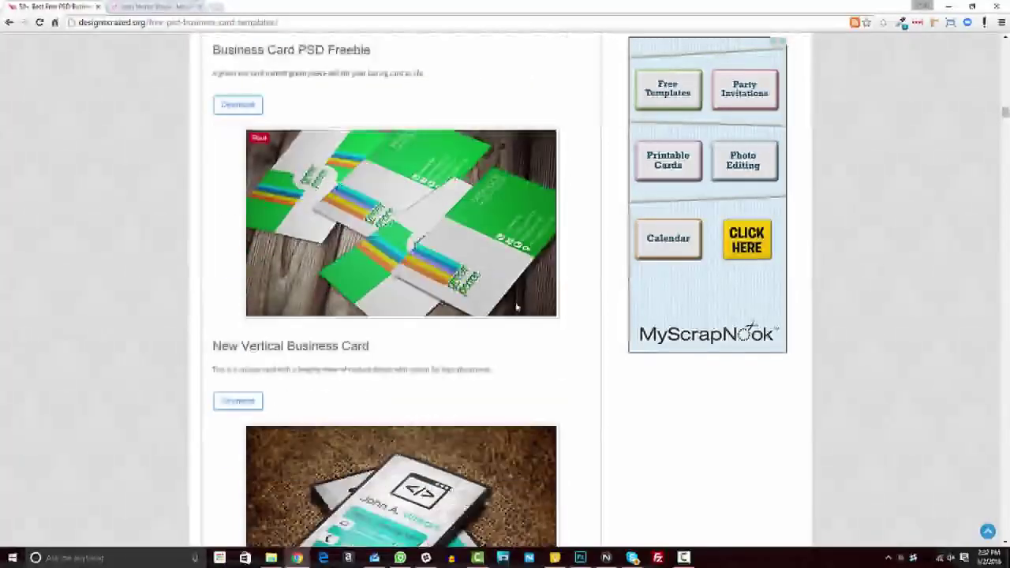
scroll(473, 300, down, 9)
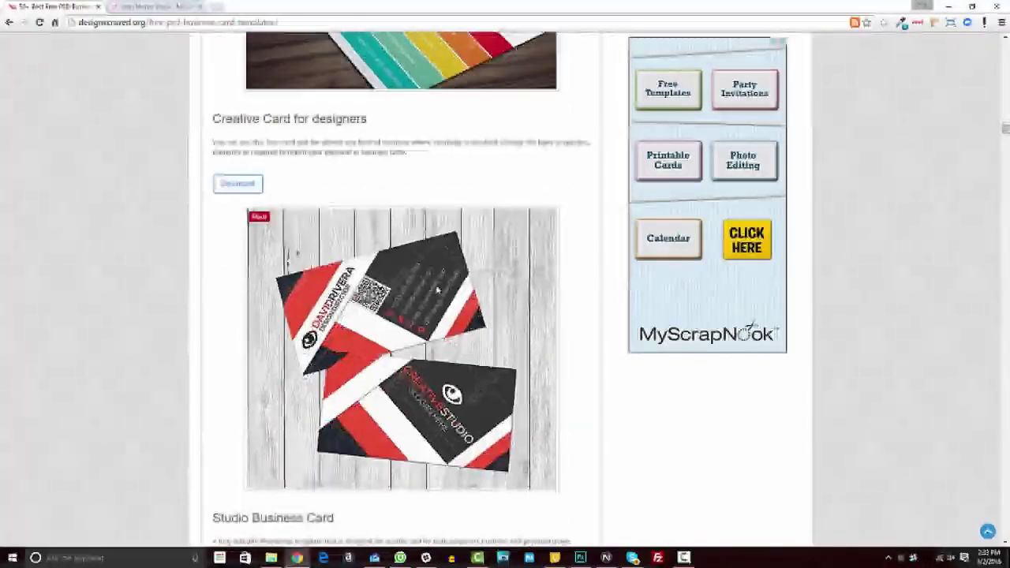
Look through more of the free business card designs further down the page, and return to the red and green card templates
scroll(437, 290, down, 12)
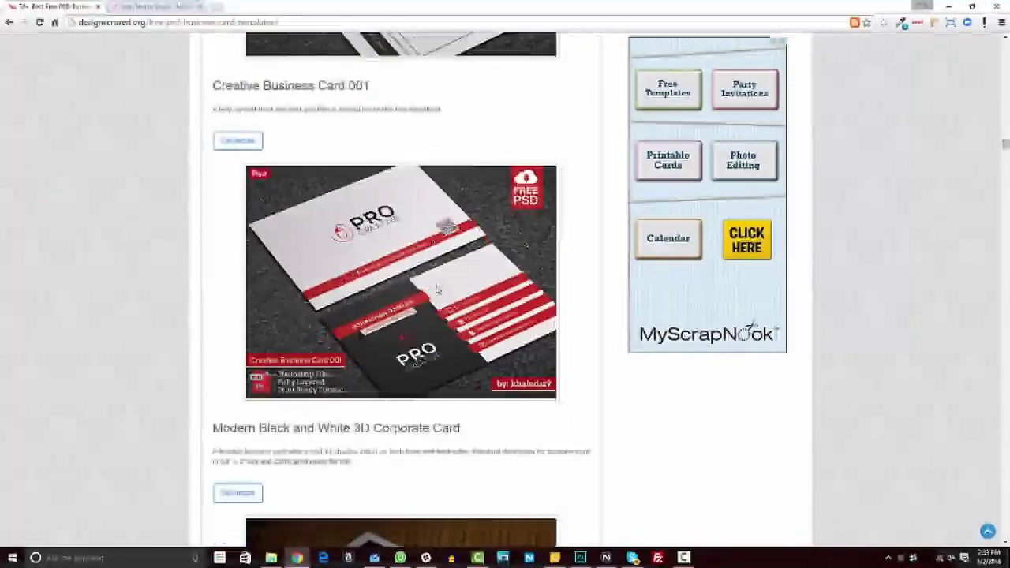
scroll(436, 290, down, 11)
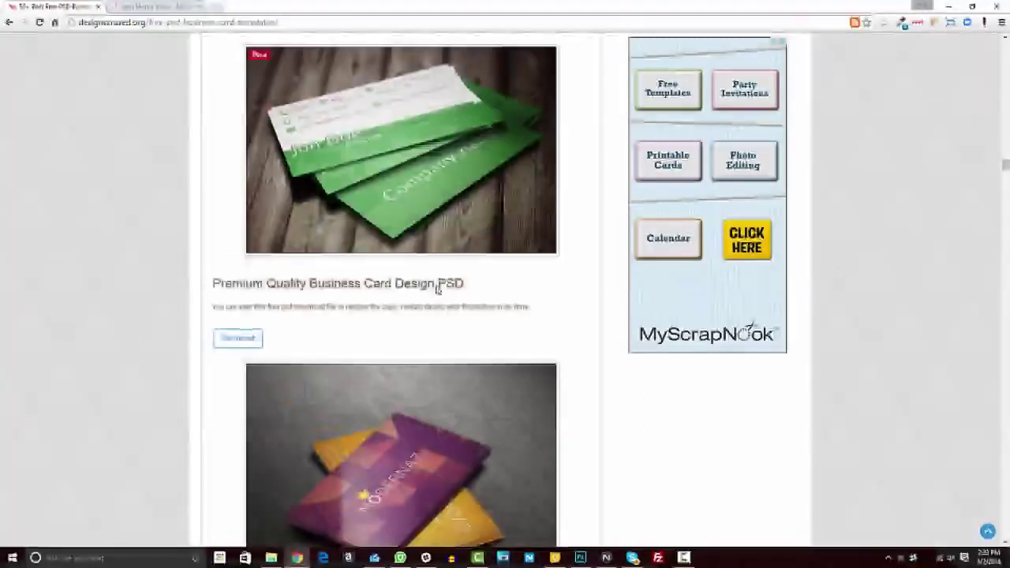
scroll(436, 290, down, 5)
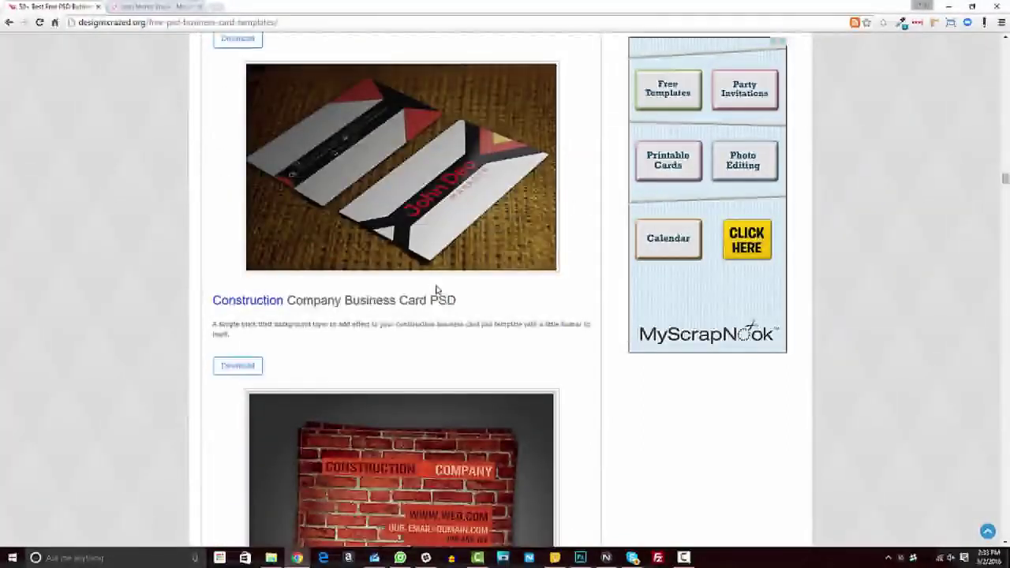
scroll(436, 290, down, 3)
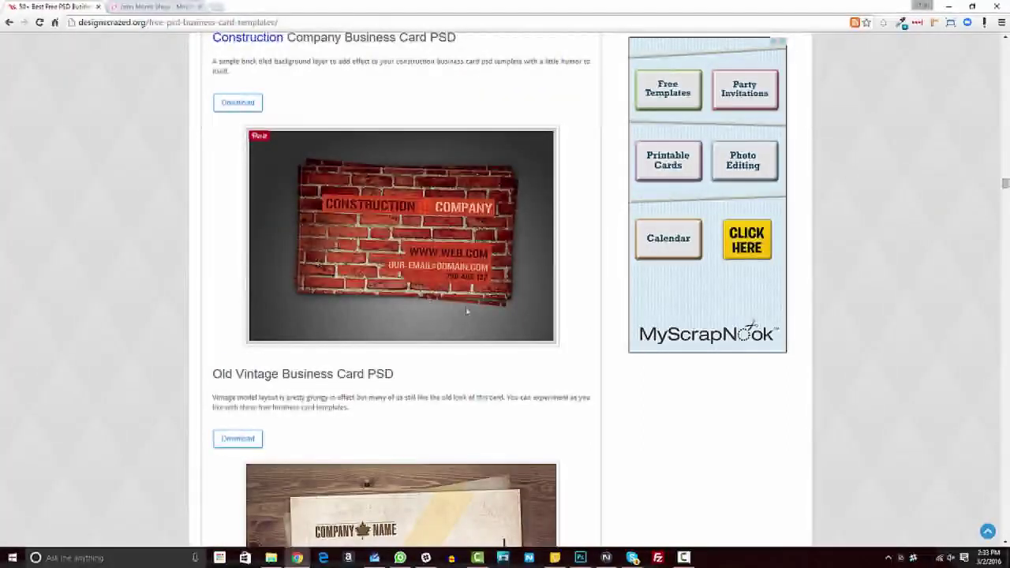
scroll(473, 304, down, 2)
scroll(482, 292, down, 10)
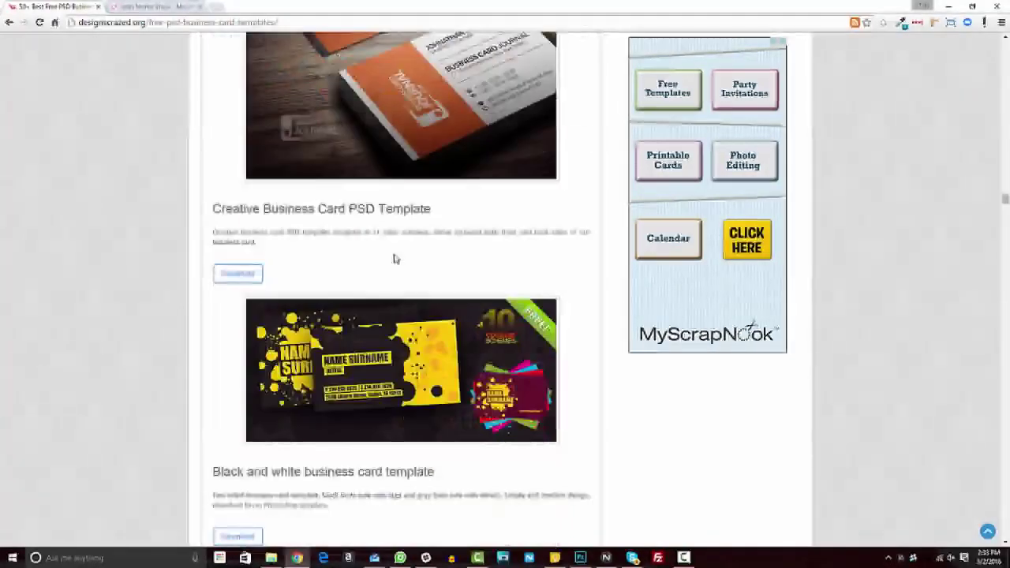
scroll(396, 258, down, 10)
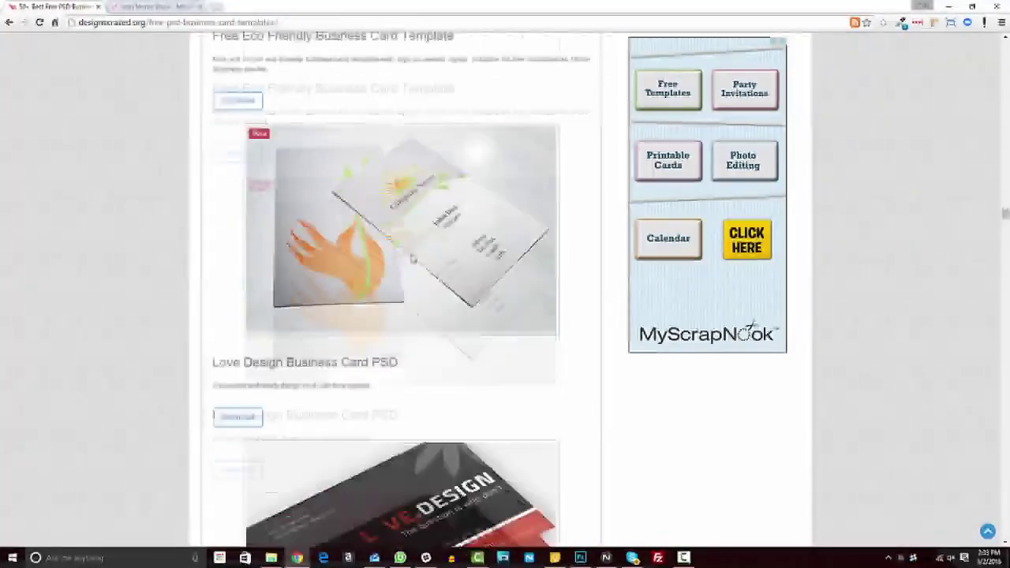
scroll(411, 258, up, 20)
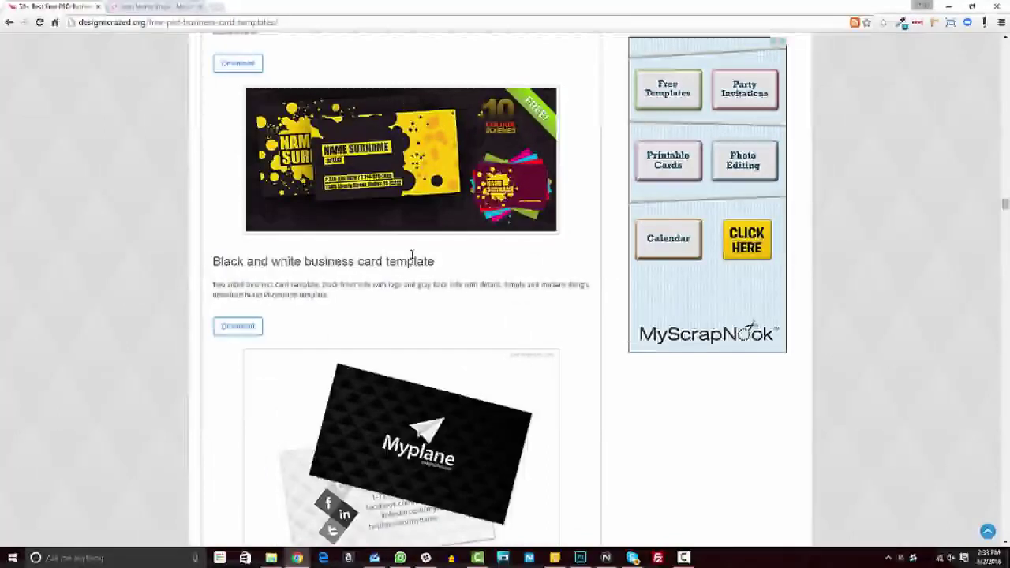
scroll(410, 258, up, 15)
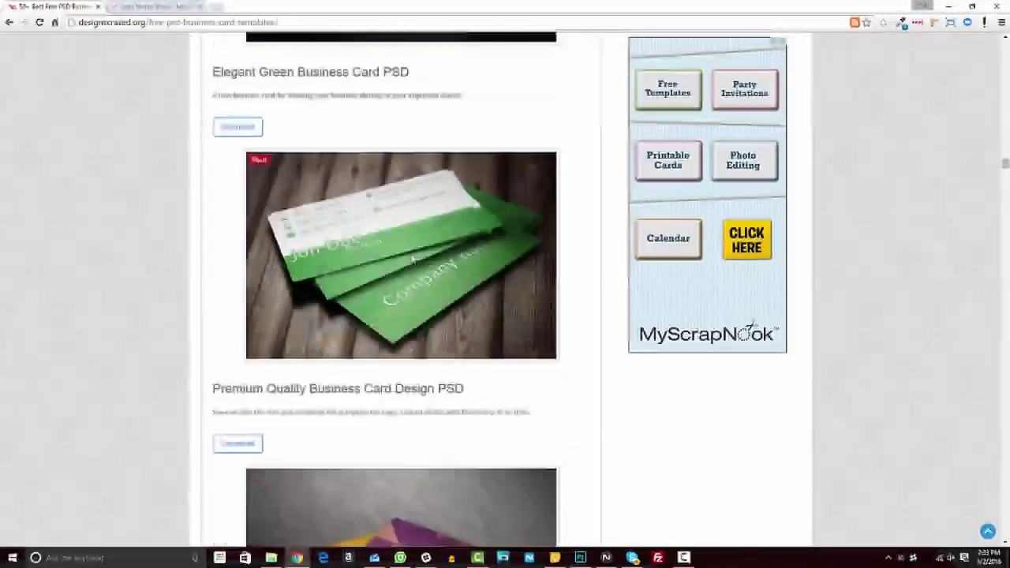
scroll(411, 258, up, 3)
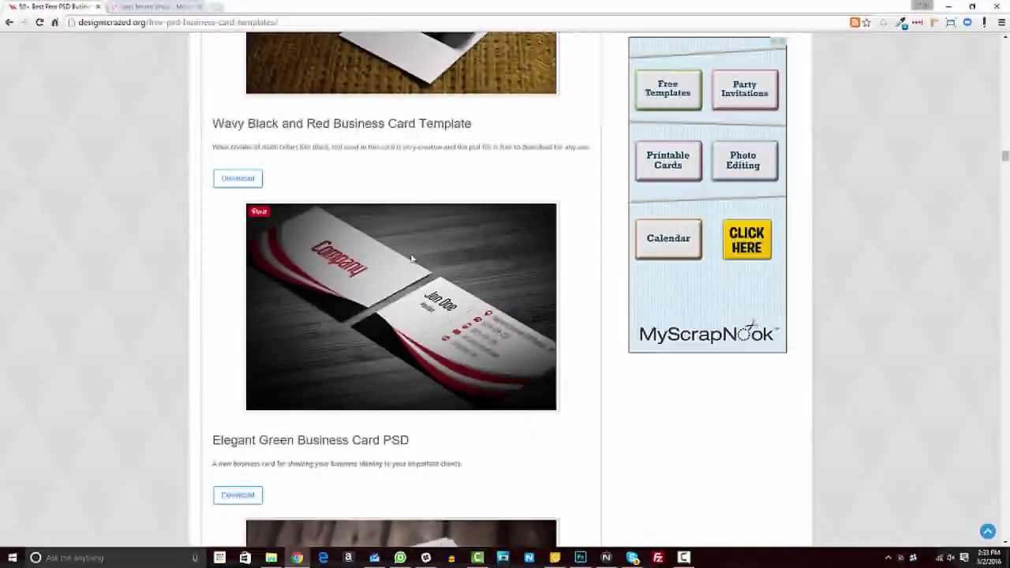